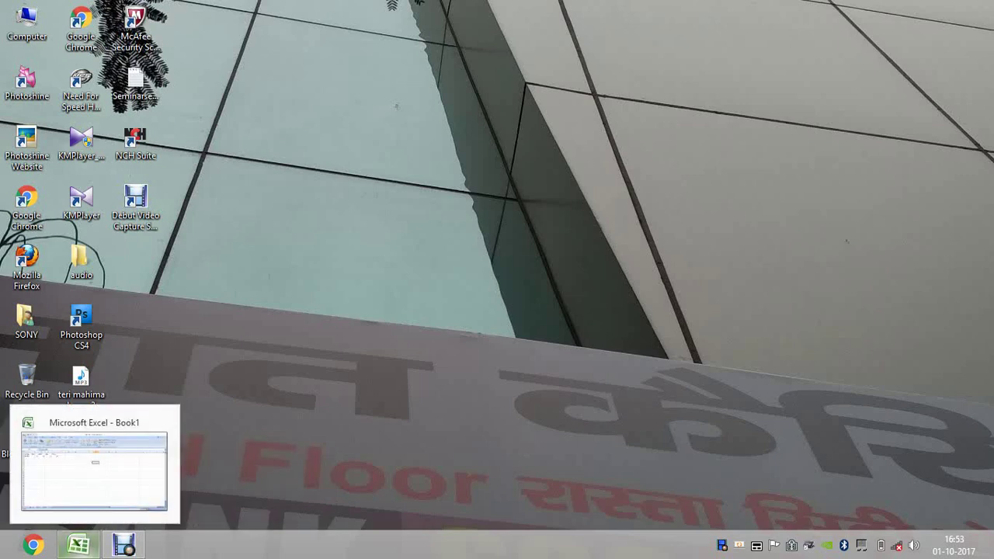
Step: Restore Excel, select the marks table A1:F3 on Sheet1, then move to the empty Sheet2
{"action": "left_click", "coordinate": [78, 545]}
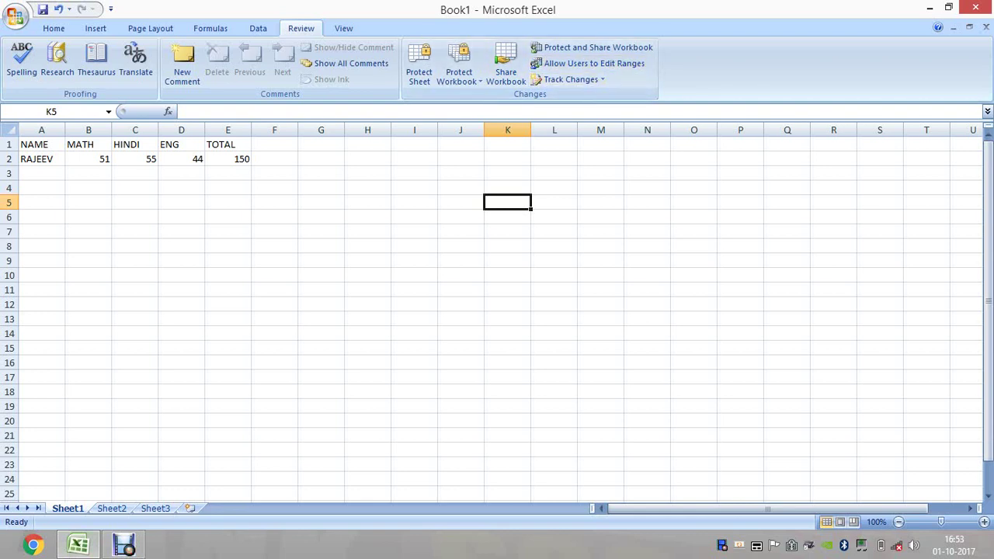
{"action": "left_click", "coordinate": [321, 187]}
{"action": "left_click_drag", "start_coordinate": [274, 173], "coordinate": [41, 144]}
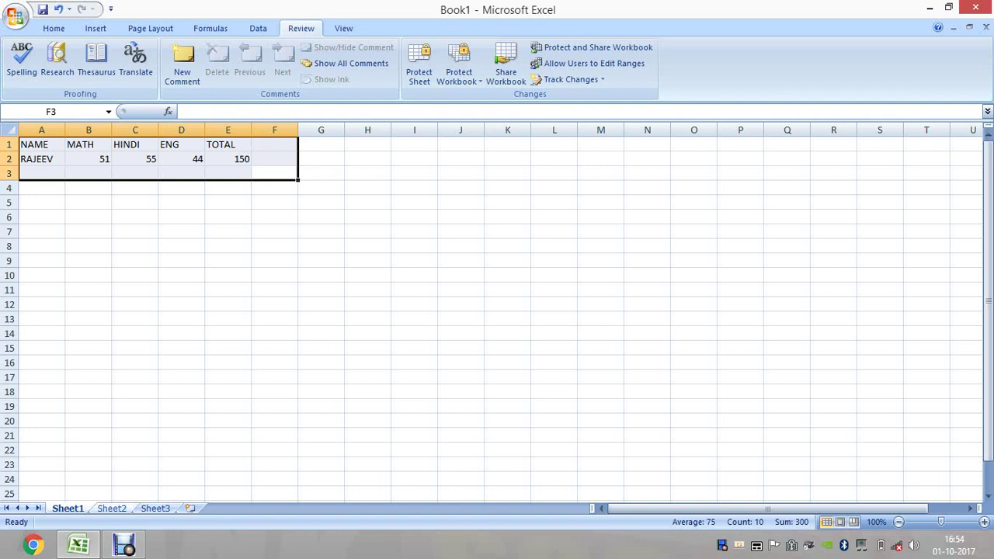
{"action": "left_click", "coordinate": [111, 508]}
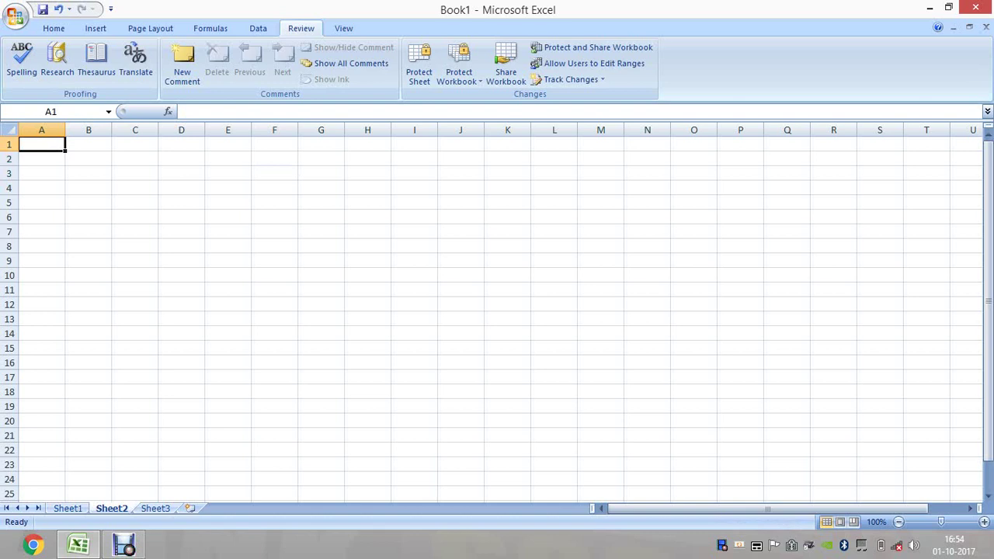
Step: Enter the headings NAME in A1 and SALARY in B1
{"action": "type", "text": "NAME"}
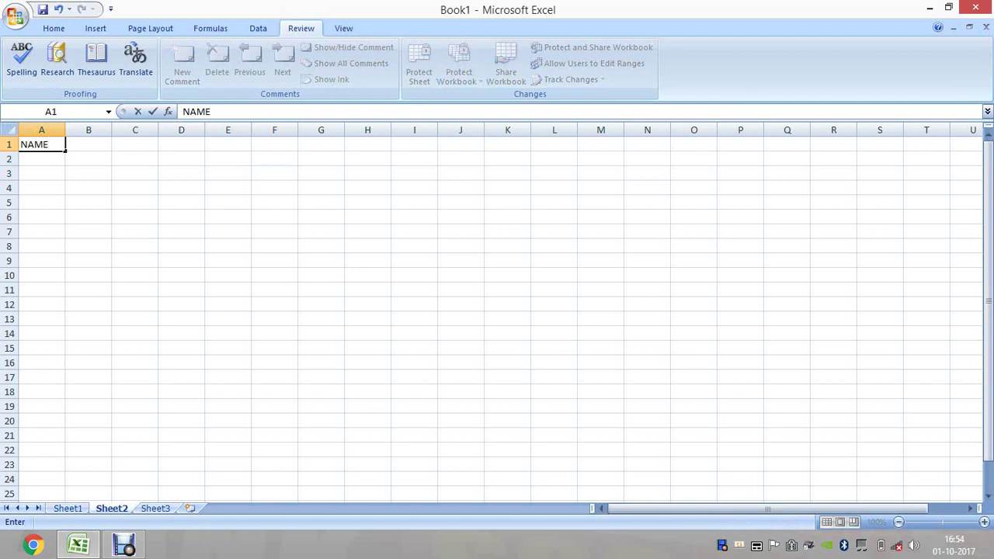
{"action": "key", "text": "ctrl+Return"}
{"action": "left_click", "coordinate": [88, 145]}
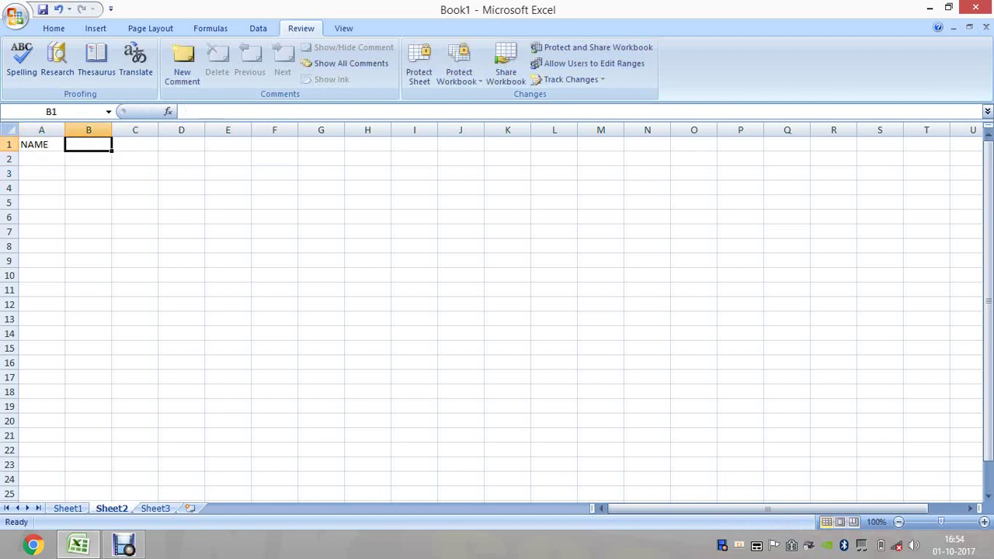
{"action": "type", "text": "SALAFR"}
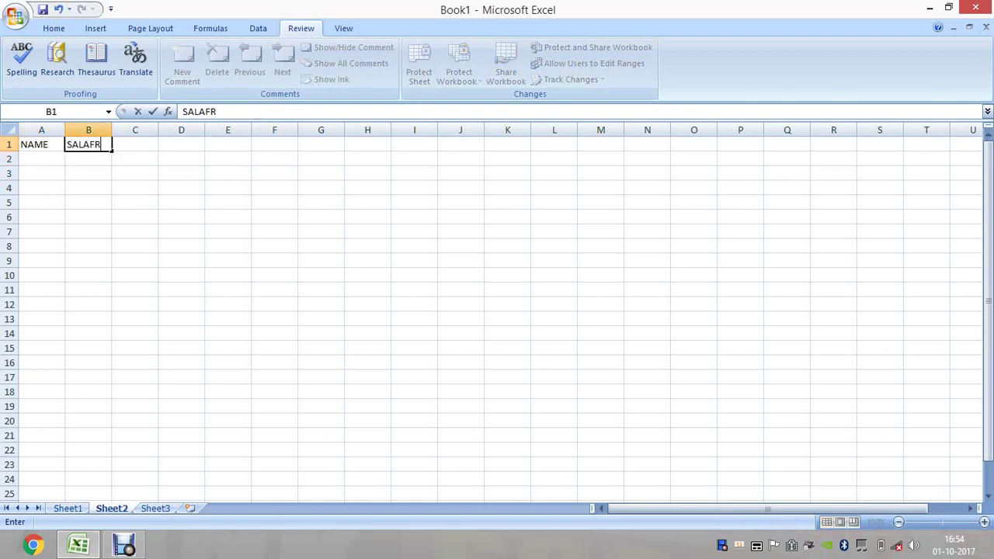
{"action": "key", "text": "BackSpace"}
{"action": "key", "text": "BackSpace"}
{"action": "type", "text": "R"}
{"action": "type", "text": "Y"}
Step: List the names RAJEEV, PRABHAT, GOLU, MOLU and BHOLU down A2:A6
{"action": "left_click", "coordinate": [42, 159]}
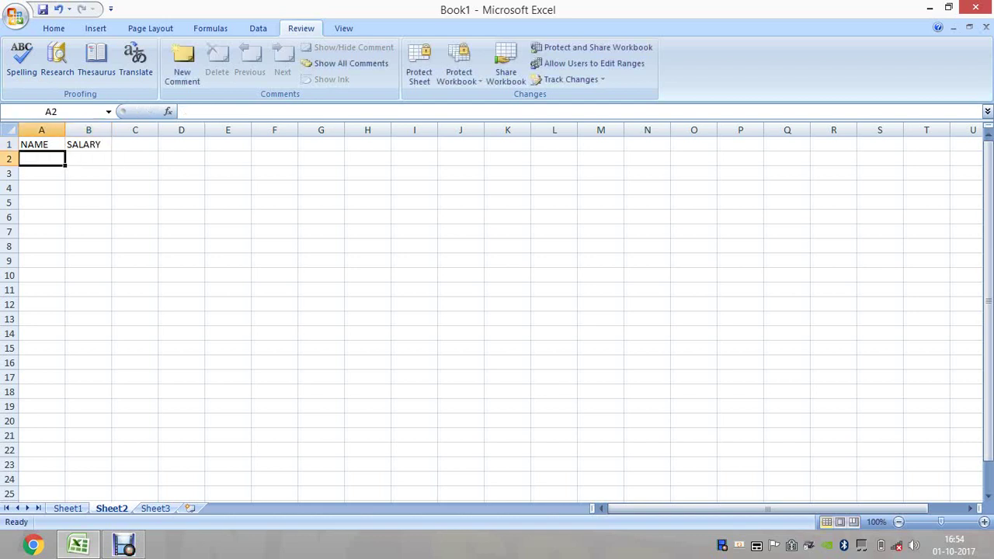
{"action": "type", "text": "RA"}
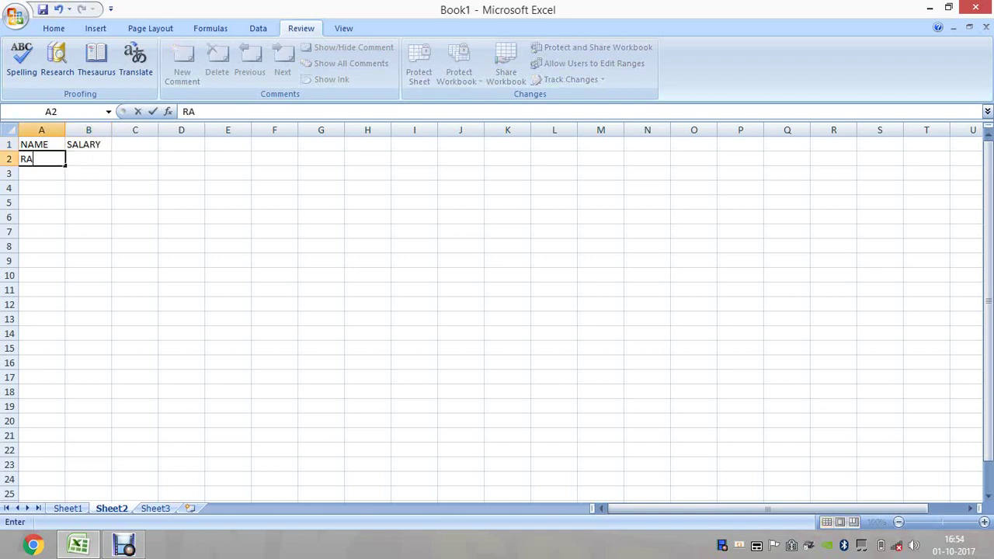
{"action": "type", "text": "JEEV"}
{"action": "key", "text": "Return"}
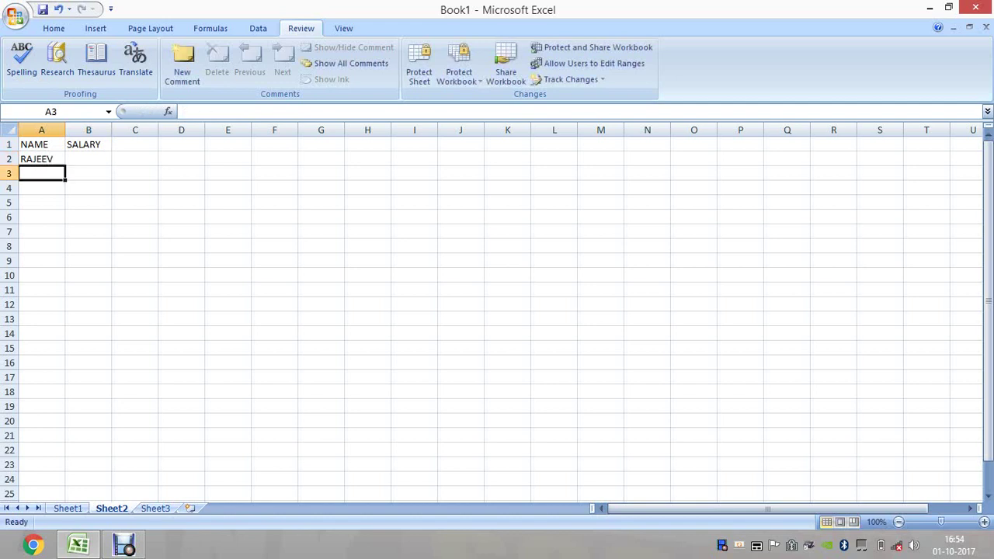
{"action": "type", "text": "PRA"}
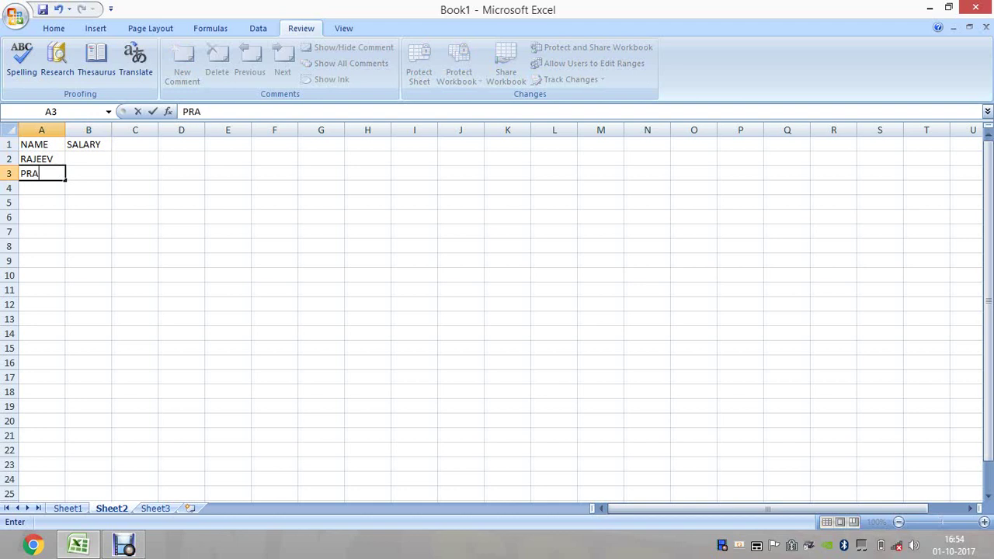
{"action": "type", "text": "BHAT"}
{"action": "key", "text": "Return"}
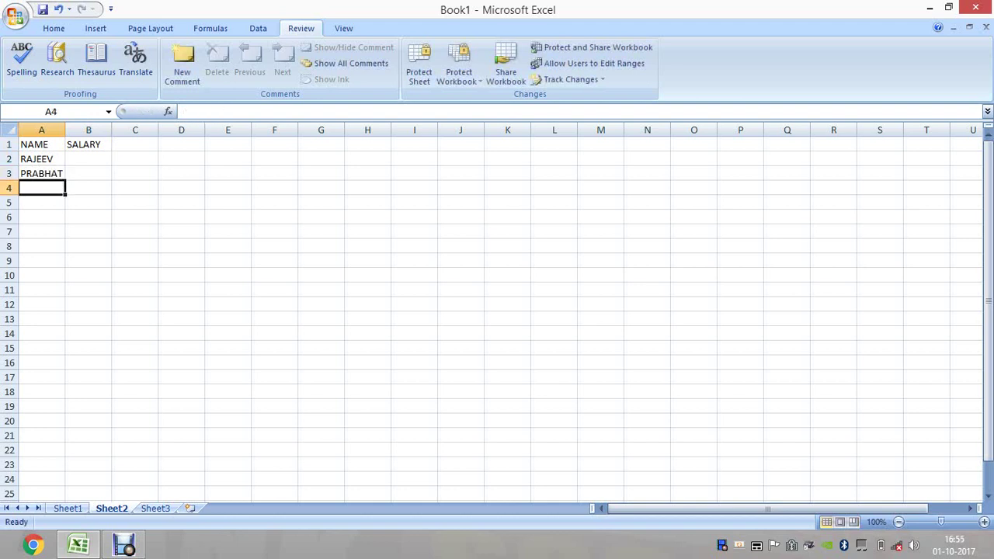
{"action": "type", "text": "GOLU"}
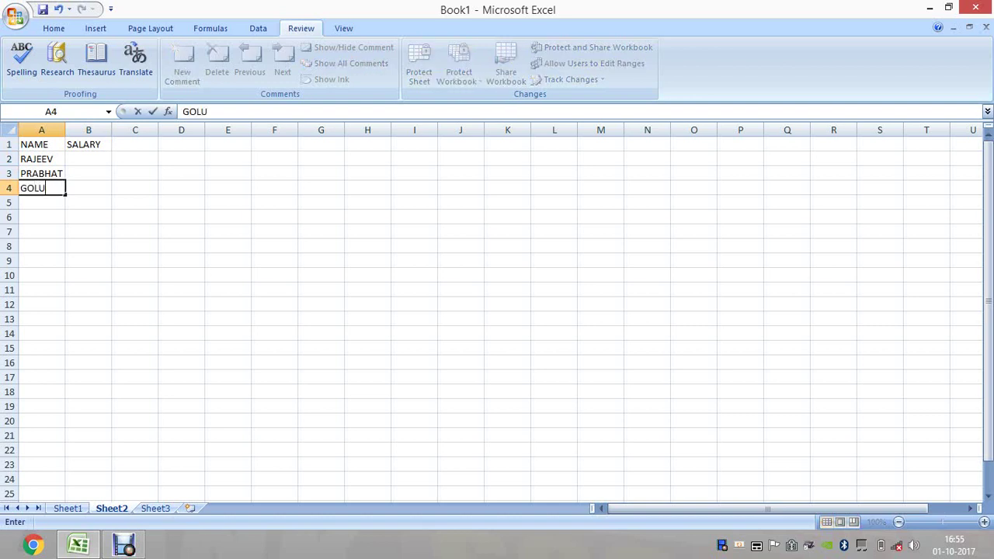
{"action": "key", "text": "Return"}
{"action": "type", "text": "MOU"}
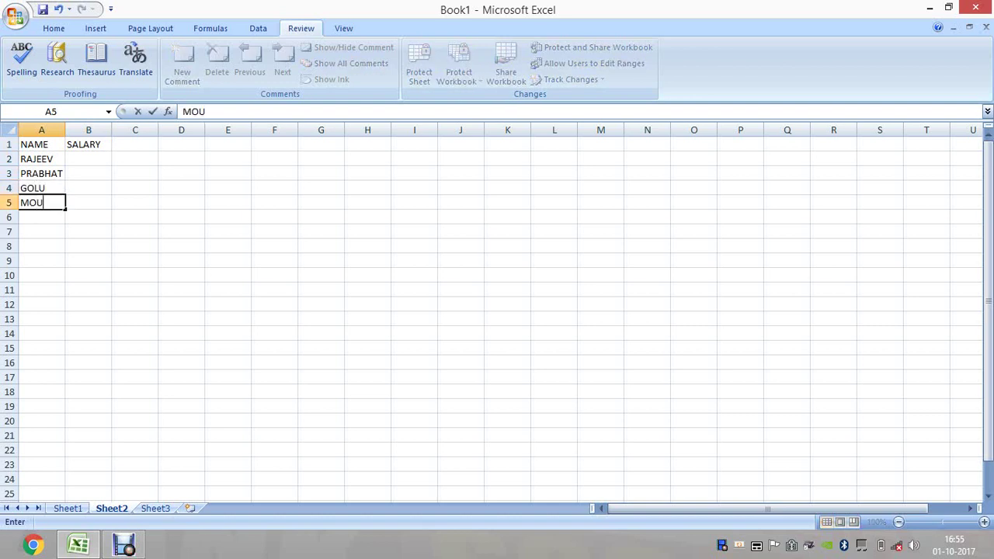
{"action": "key", "text": "BackSpace"}
{"action": "type", "text": "LU"}
{"action": "key", "text": "Return"}
{"action": "type", "text": "BHO"}
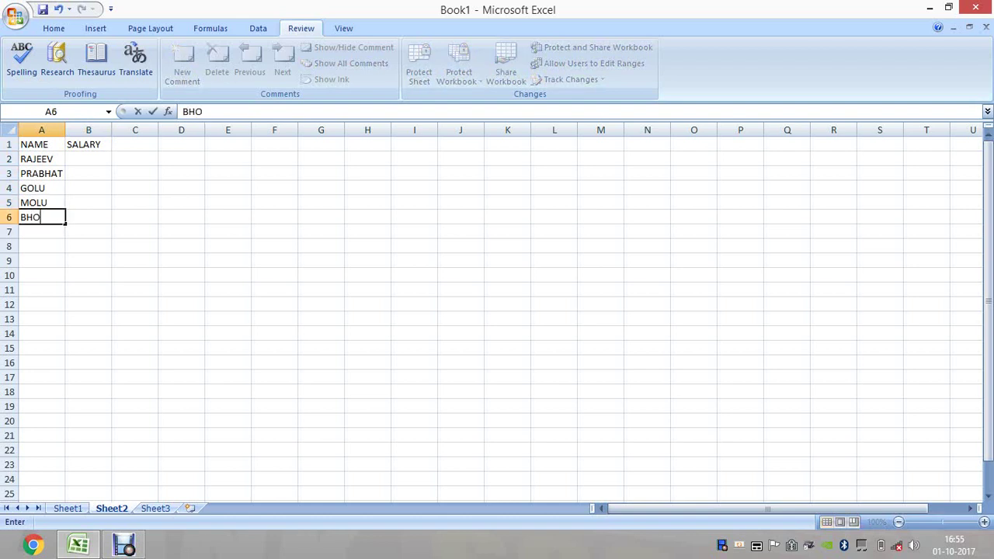
{"action": "type", "text": "LU"}
{"action": "key", "text": "Tab"}
{"action": "key", "text": "Up"}
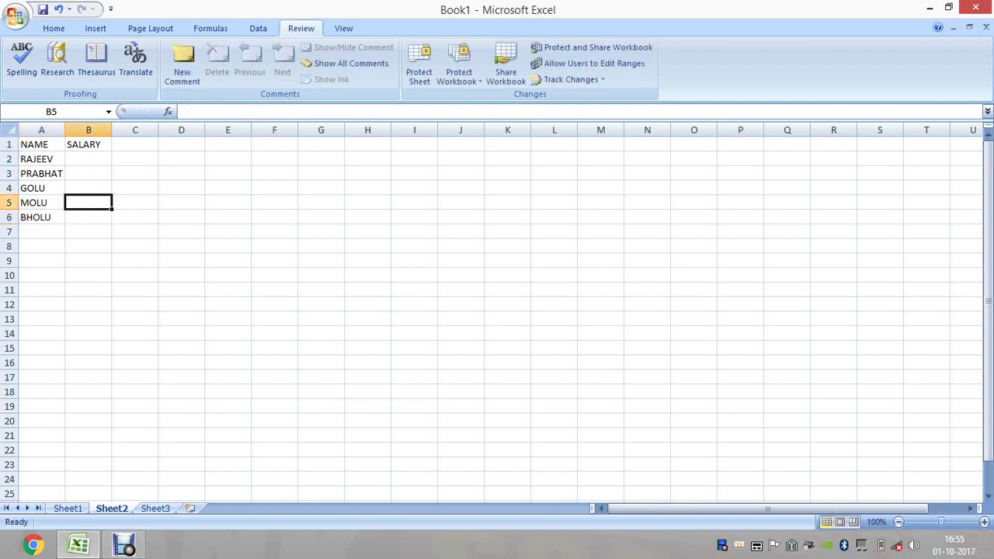
{"action": "key", "text": "Up"}
{"action": "key", "text": "Up"}
{"action": "key", "text": "Up"}
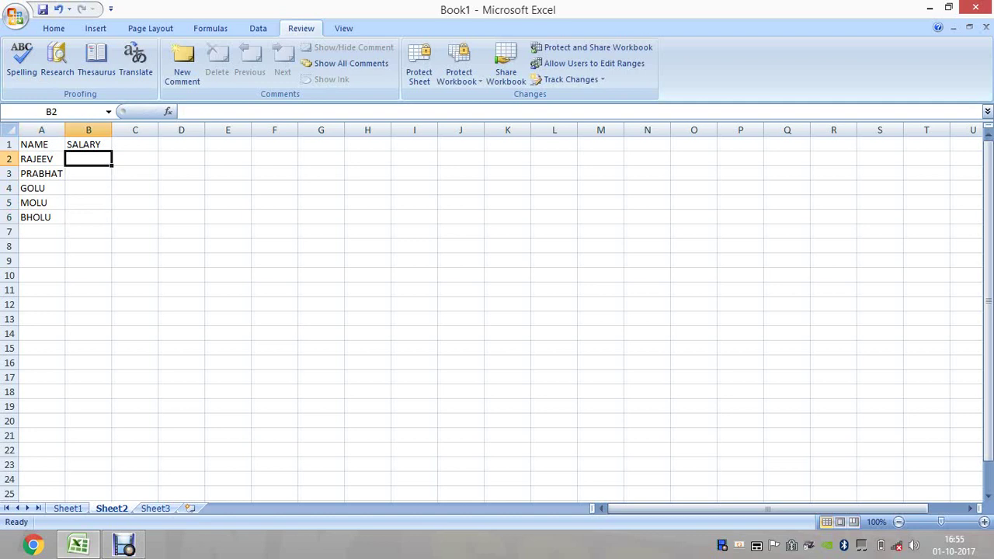
Step: Enter salaries 30000, 200000, 5000, 6000 and 8888 down B2:B6
{"action": "type", "text": "30000"}
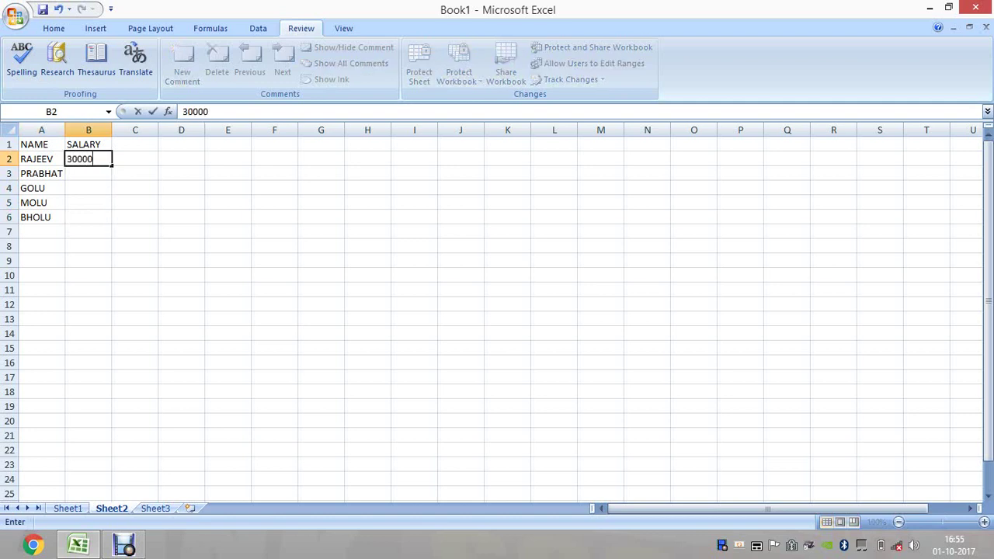
{"action": "key", "text": "Return"}
{"action": "type", "text": "2"}
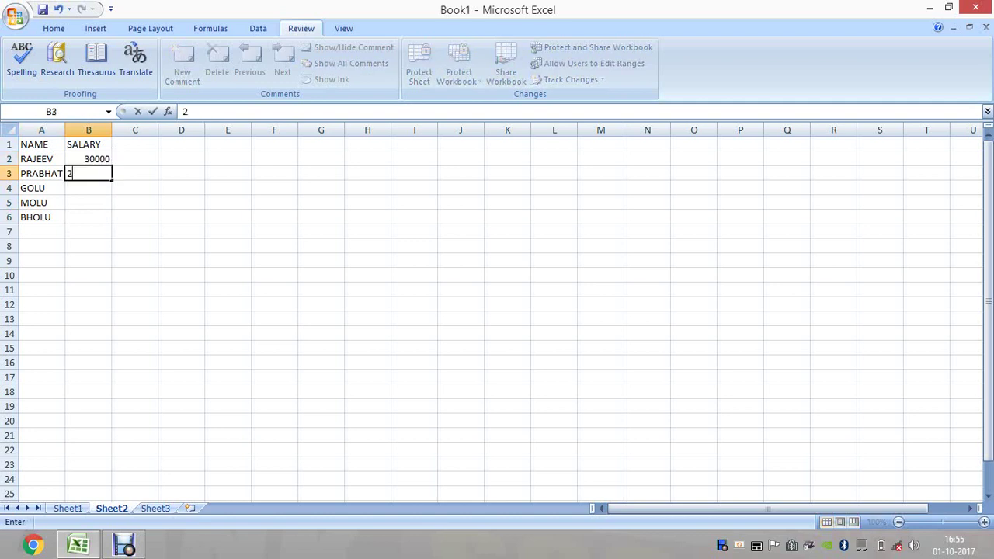
{"action": "type", "text": "00000"}
{"action": "key", "text": "Return"}
{"action": "type", "text": "5"}
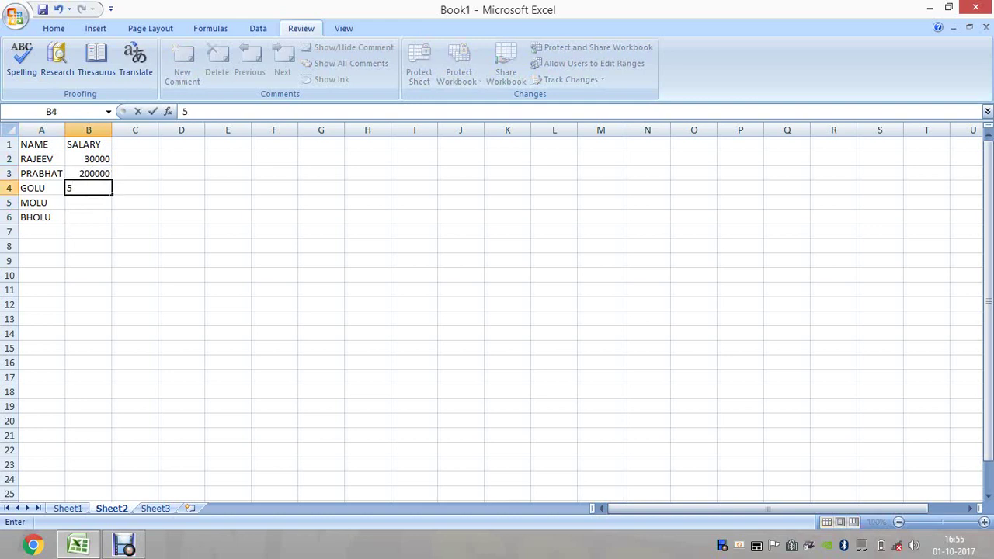
{"action": "type", "text": "000"}
{"action": "key", "text": "Return"}
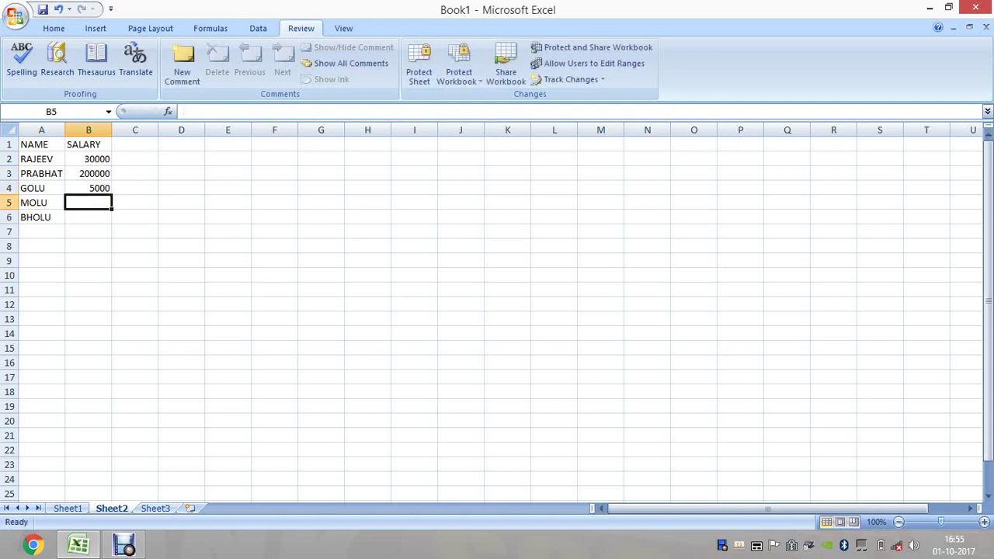
{"action": "type", "text": "6000"}
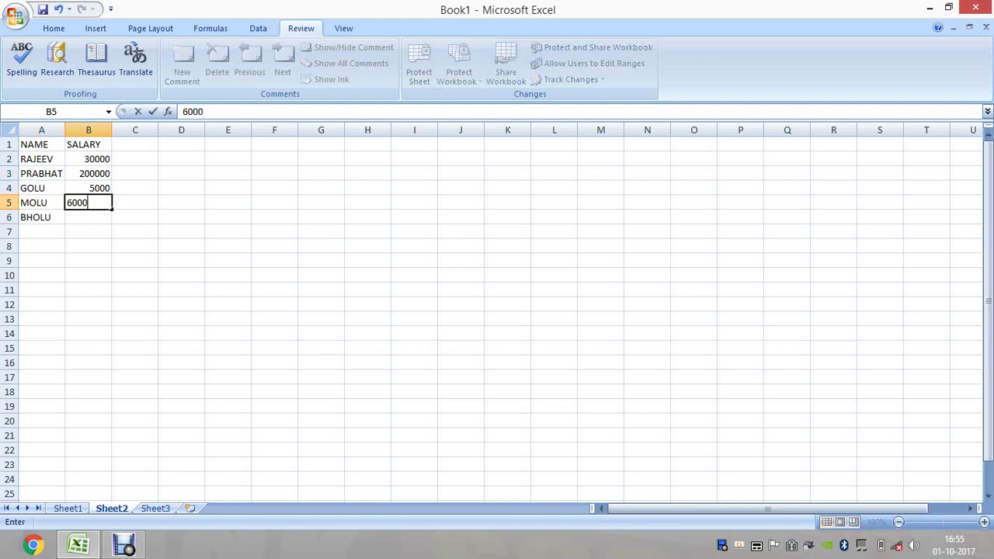
{"action": "key", "text": "Return"}
{"action": "type", "text": "8"}
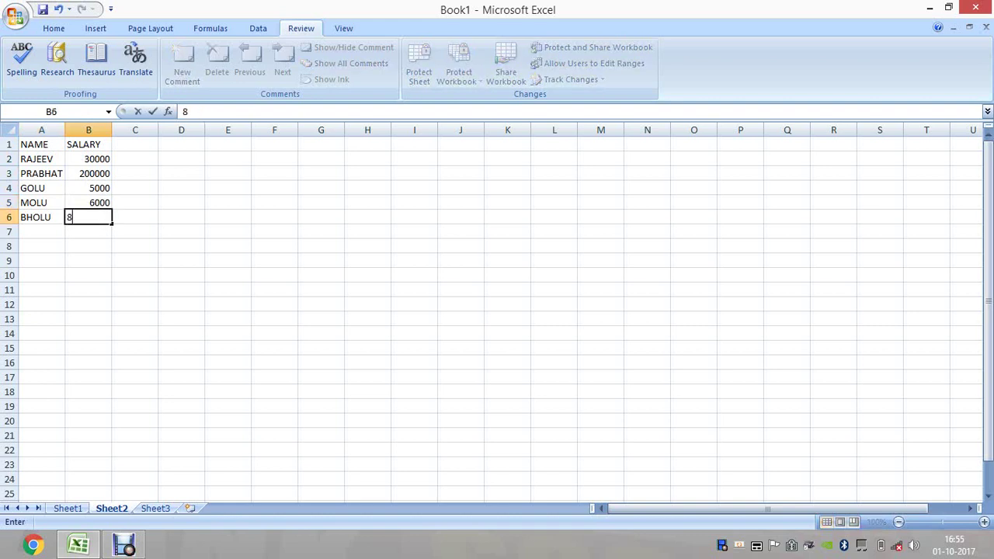
{"action": "type", "text": "888"}
{"action": "key", "text": "Tab"}
{"action": "key", "text": "Up"}
{"action": "key", "text": "Up"}
{"action": "key", "text": "Up"}
{"action": "key", "text": "Up"}
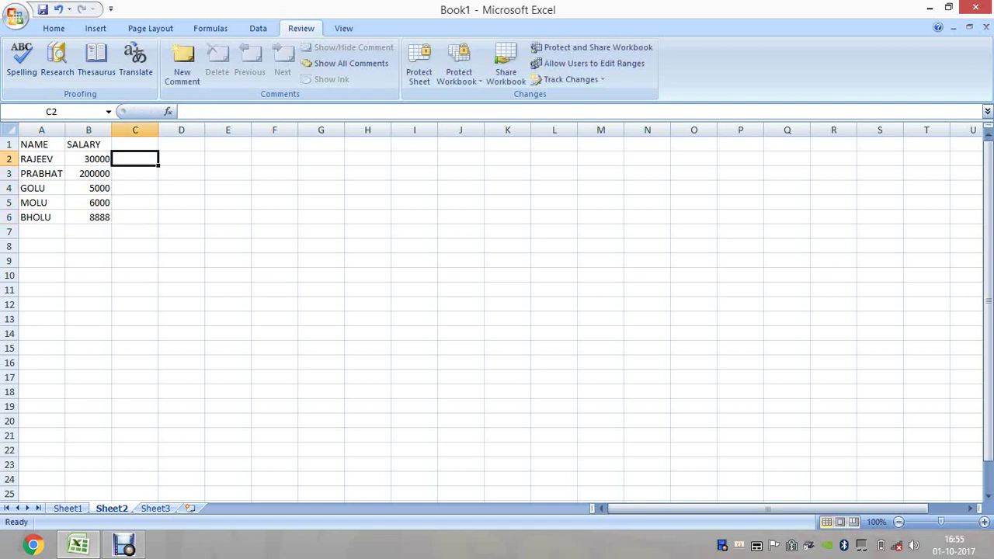
{"action": "key", "text": "Up"}
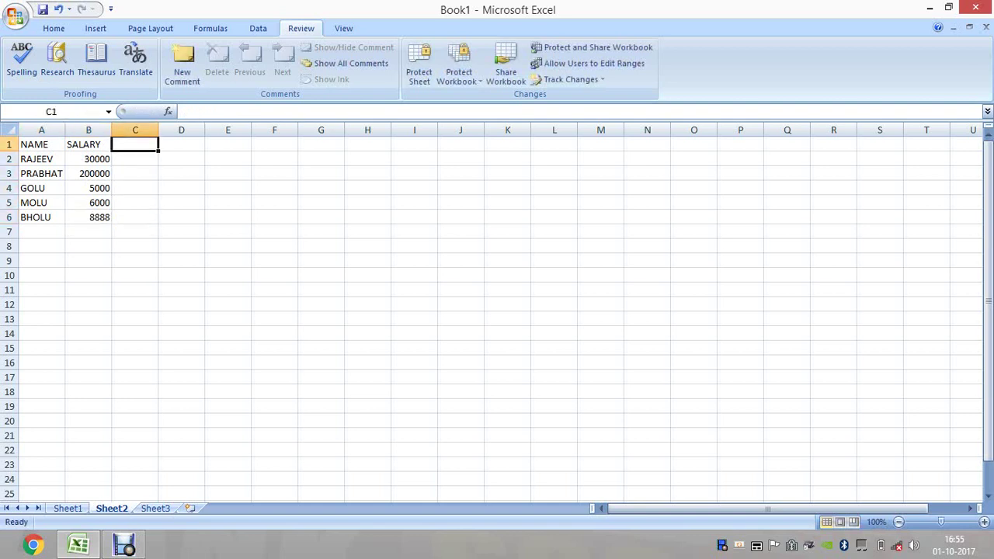
Step: Add the ADDRESS heading in C1 with RANCHI, MUMBAI, DELHI, GOA and RANCHI below it
{"action": "type", "text": "ADDRE"}
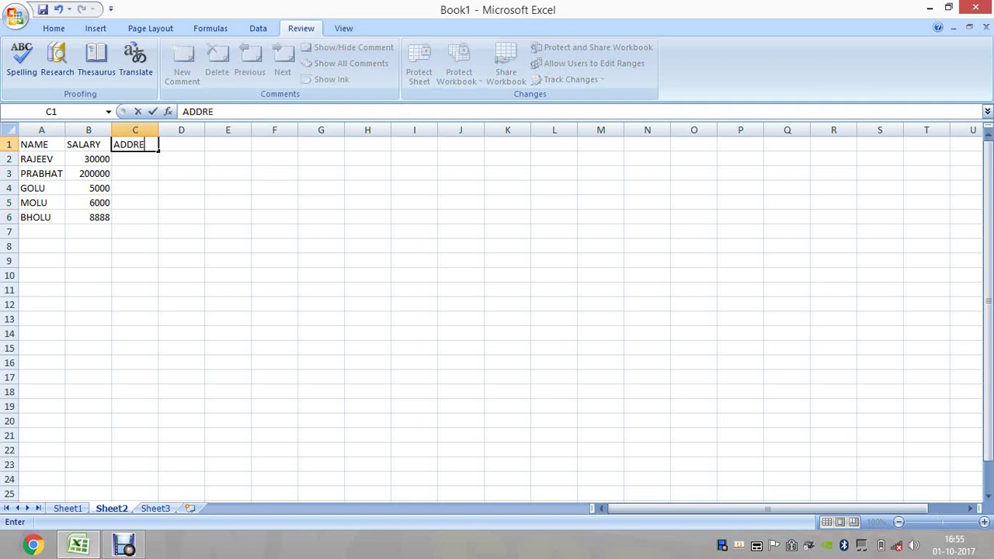
{"action": "type", "text": "SS"}
{"action": "key", "text": "Return"}
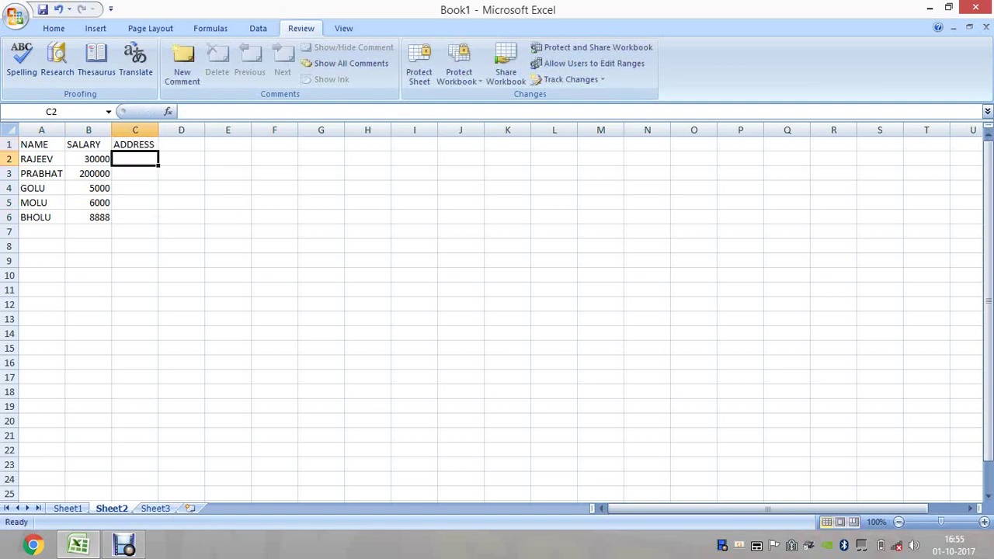
{"action": "type", "text": "RANCHI"}
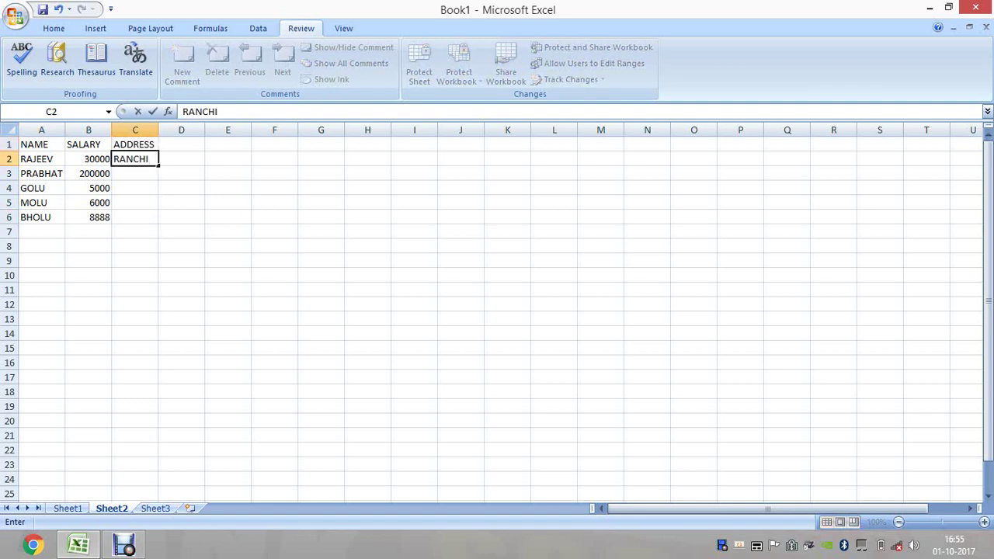
{"action": "key", "text": "Return"}
{"action": "type", "text": "MUM"}
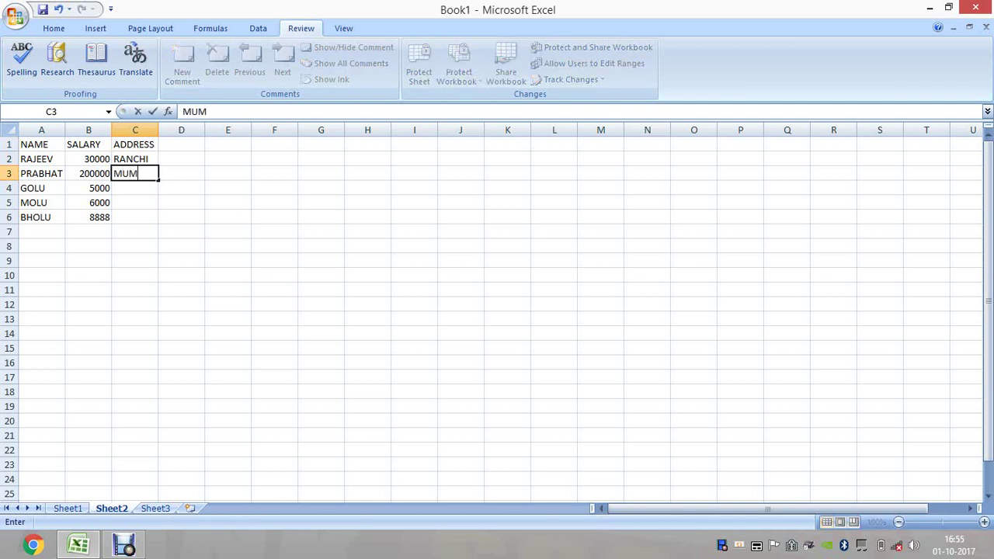
{"action": "type", "text": "BAI"}
{"action": "key", "text": "Return"}
{"action": "type", "text": "DE"}
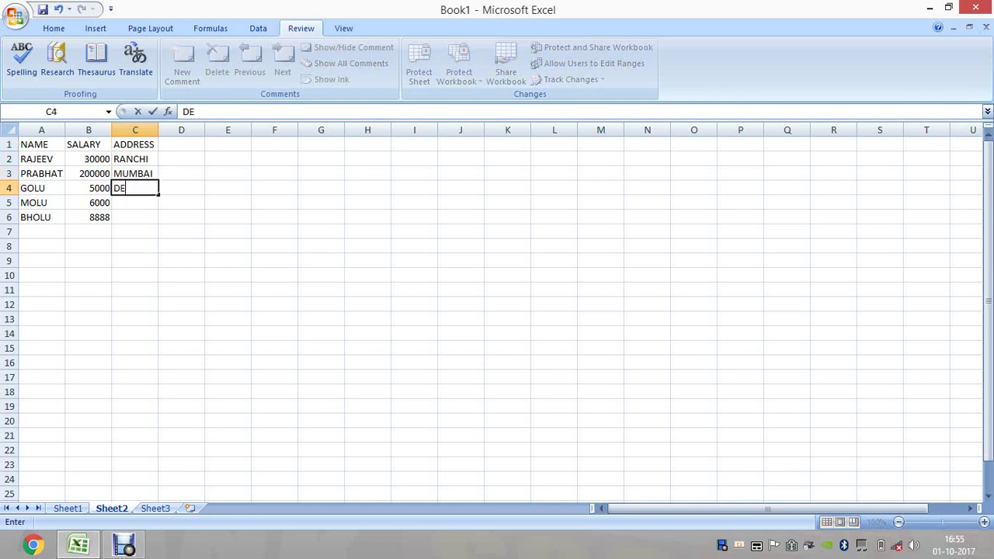
{"action": "type", "text": "LHI"}
{"action": "key", "text": "Return"}
{"action": "type", "text": "GO"}
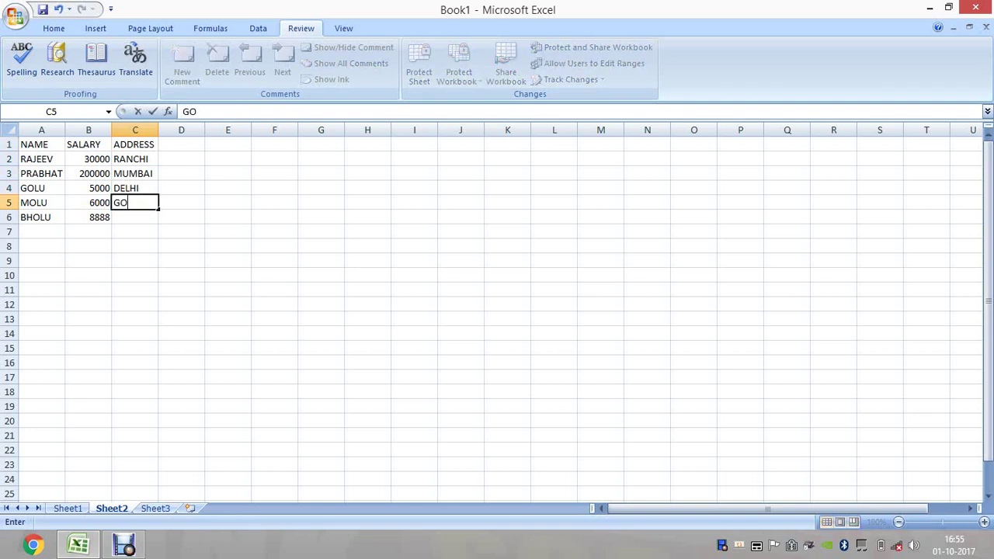
{"action": "type", "text": "A"}
{"action": "key", "text": "Return"}
{"action": "type", "text": "R"}
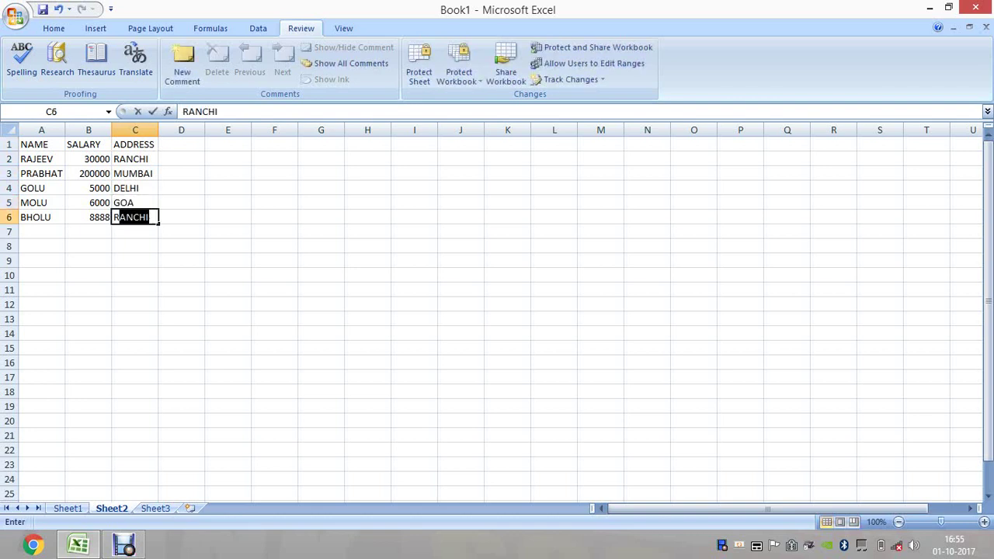
{"action": "type", "text": "ANCHI"}
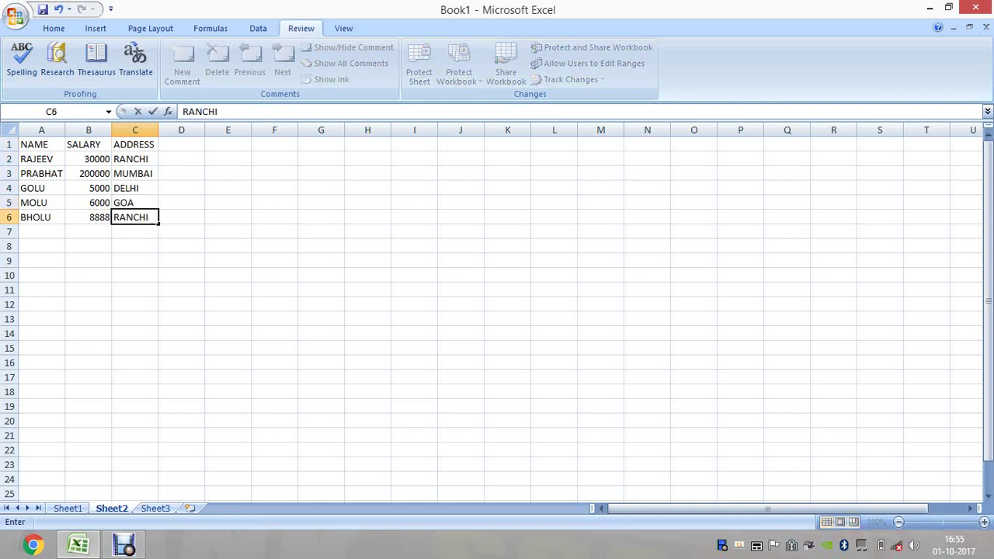
Step: Commit RANCHI as the fifth person's address in C6
{"action": "key", "text": "Return"}
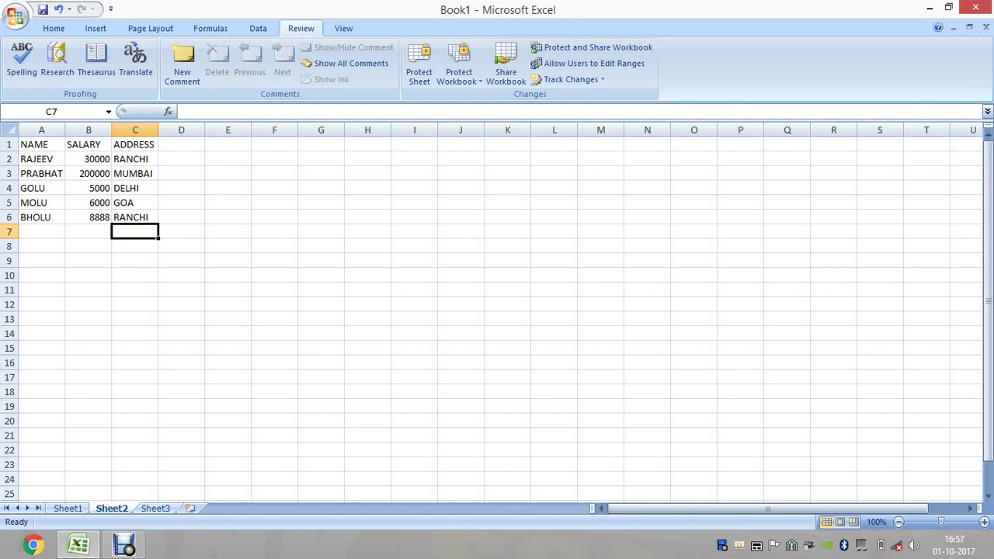
Step: Turn on 'Track changes while editing' in the Highlight Changes dialog
{"action": "left_click", "coordinate": [570, 79]}
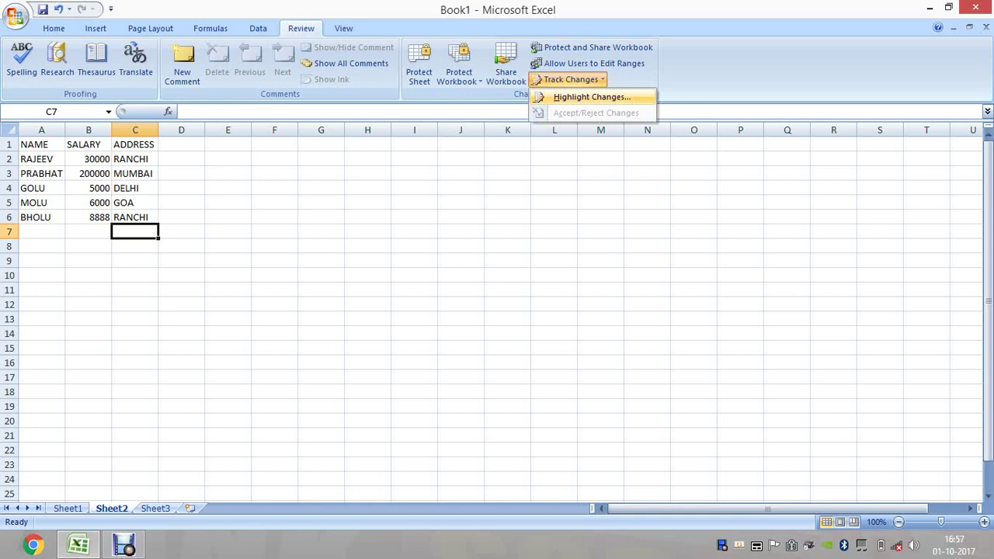
{"action": "left_click", "coordinate": [592, 96]}
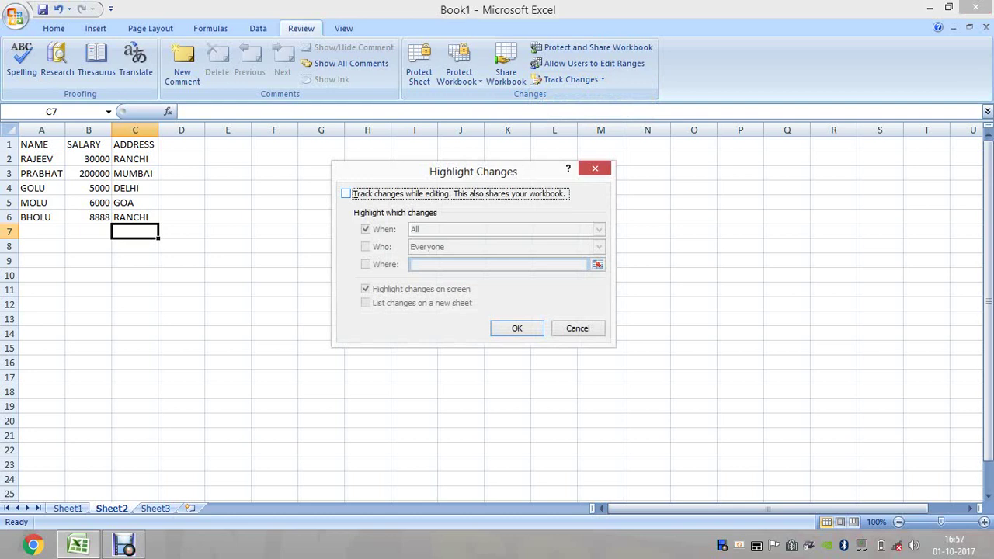
{"action": "key", "text": "space"}
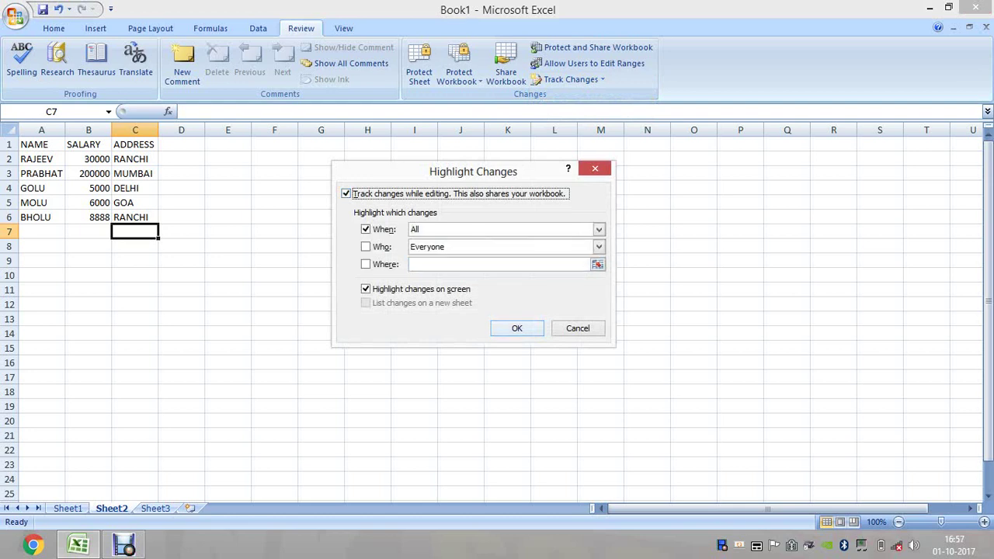
{"action": "key", "text": "Return"}
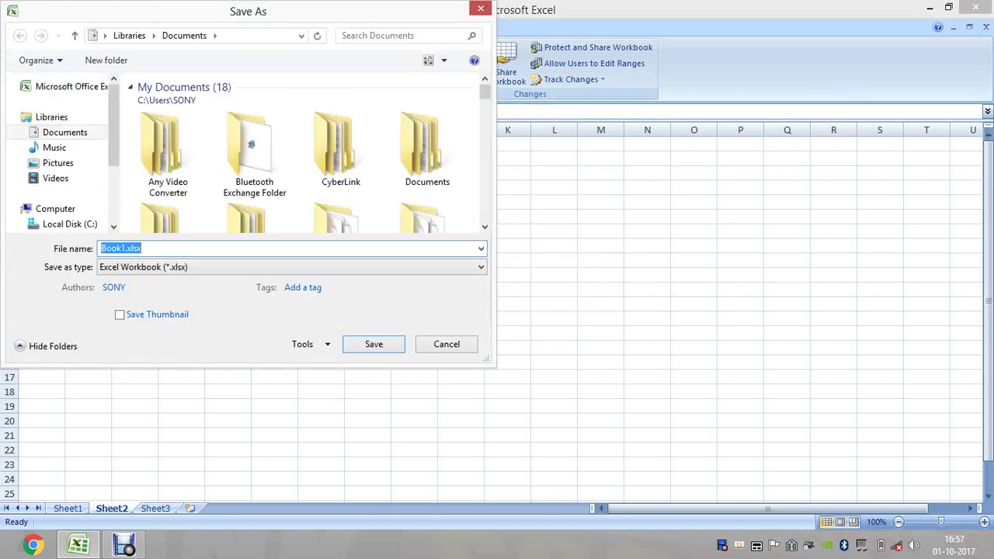
Step: Save the workbook under the name RJ as a shared workbook
{"action": "type", "text": "RJ"}
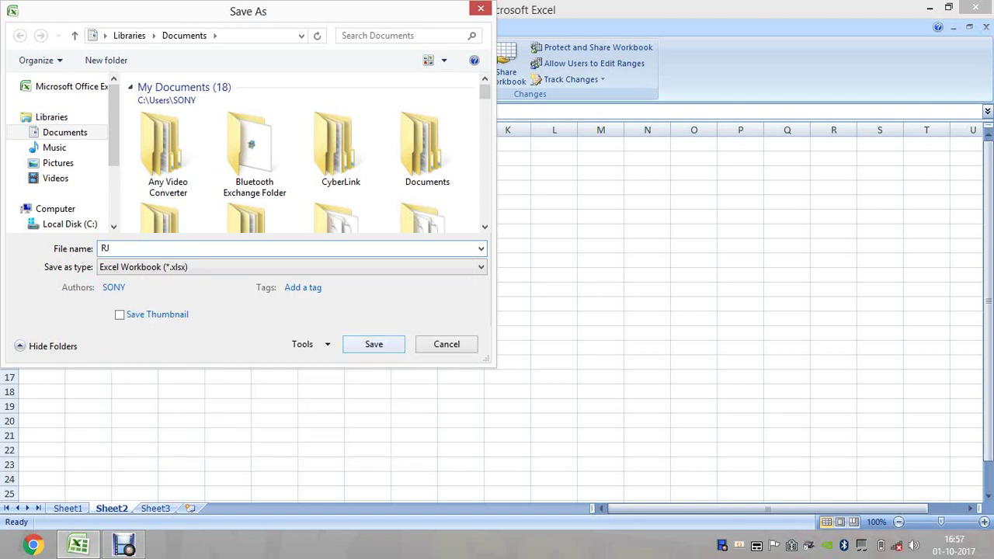
{"action": "key", "text": "Escape"}
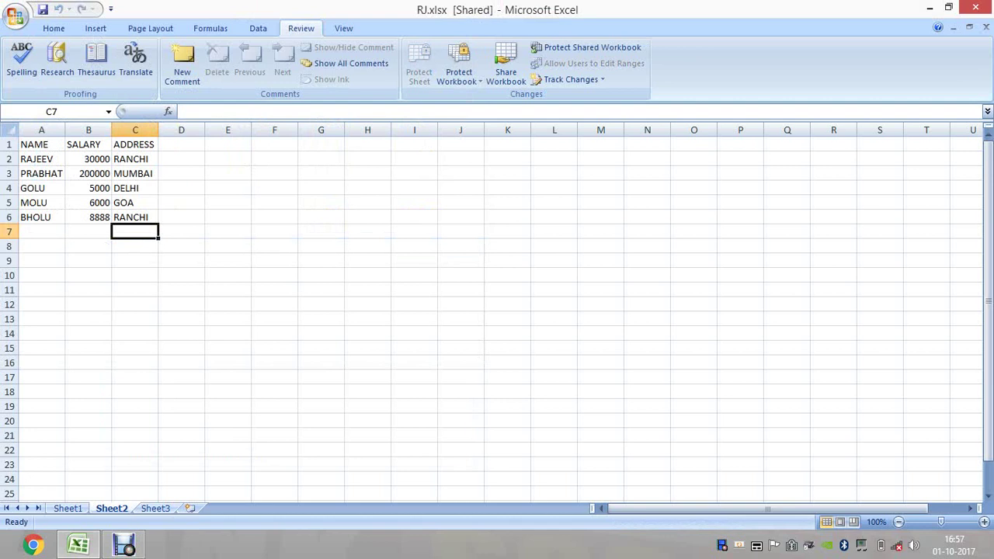
Step: Change the names to RAJ in A2, MOLU in A4 and GOLU in A6
{"action": "left_click", "coordinate": [42, 158]}
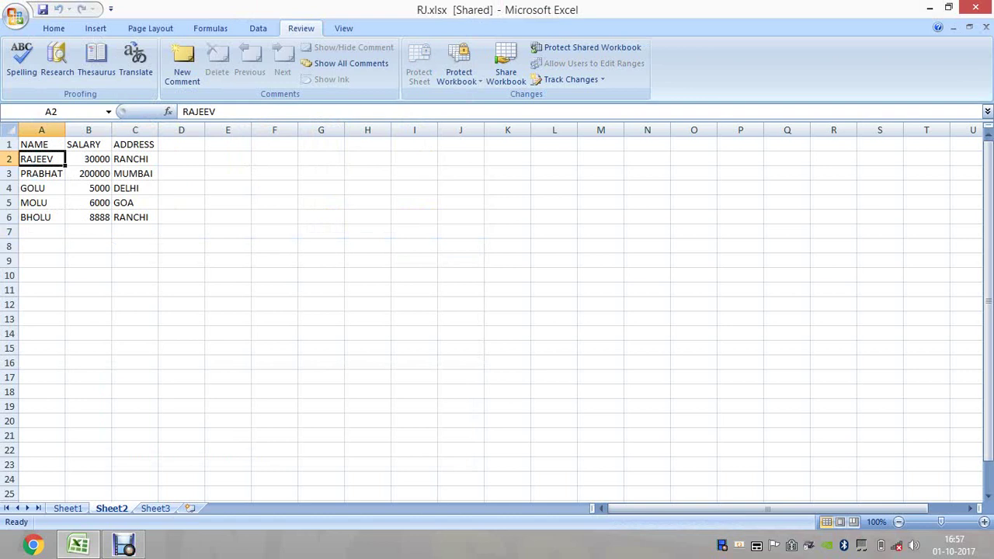
{"action": "type", "text": "RAJ"}
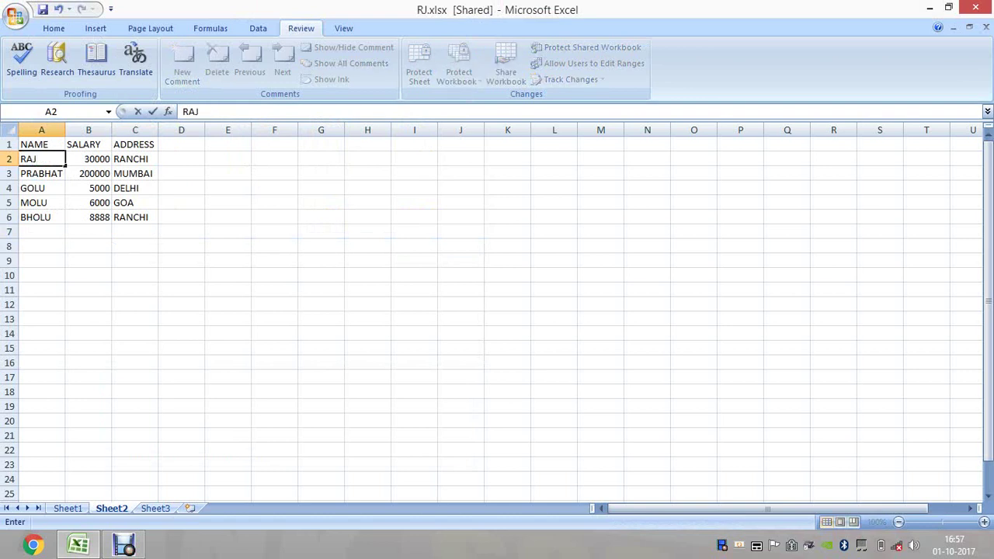
{"action": "key", "text": "Return"}
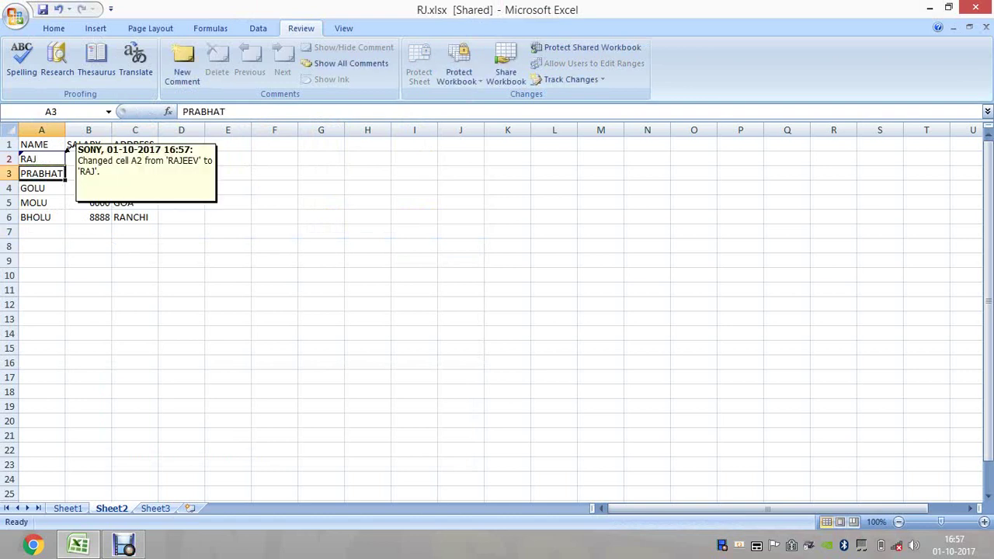
{"action": "key", "text": "Return"}
{"action": "type", "text": "MOL"}
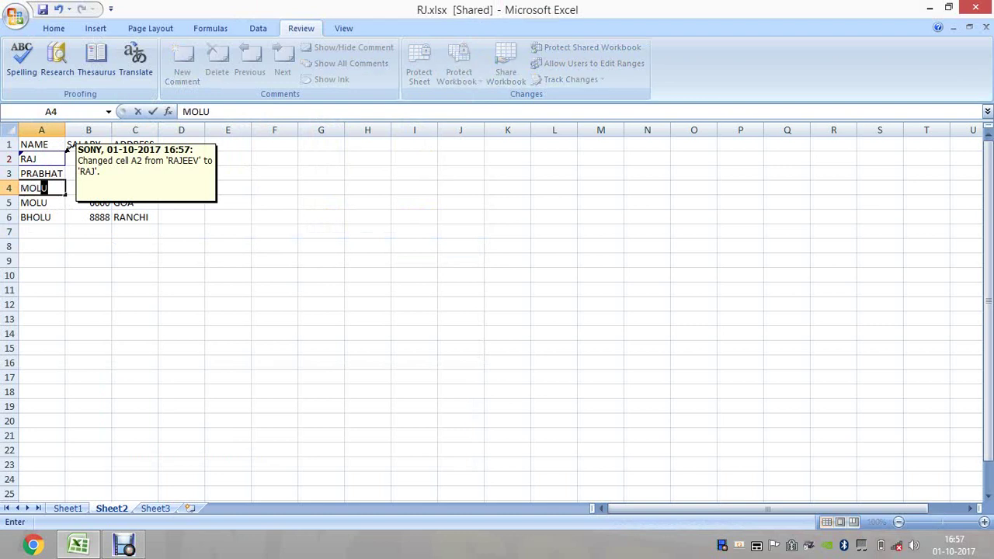
{"action": "type", "text": "U"}
{"action": "key", "text": "Return"}
{"action": "key", "text": "Return"}
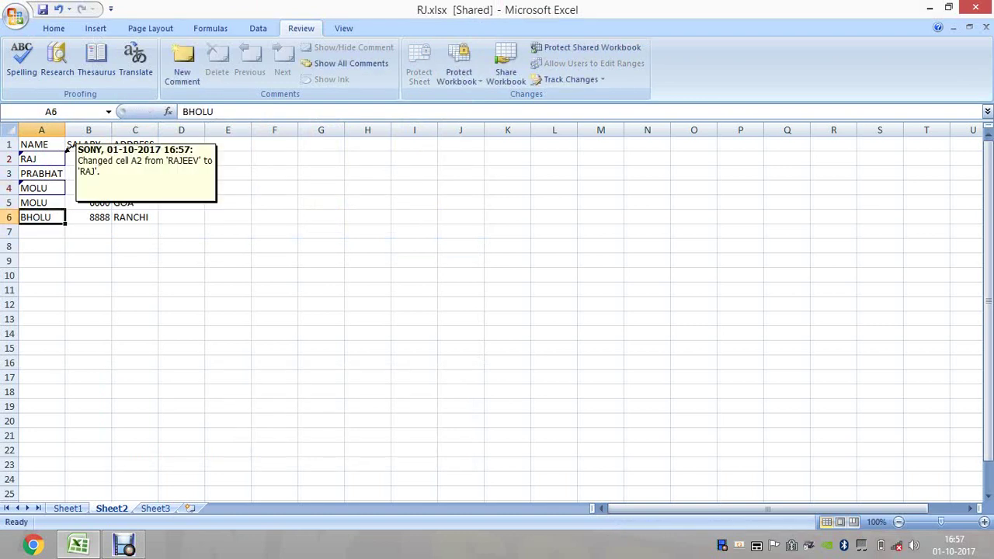
{"action": "type", "text": "G"}
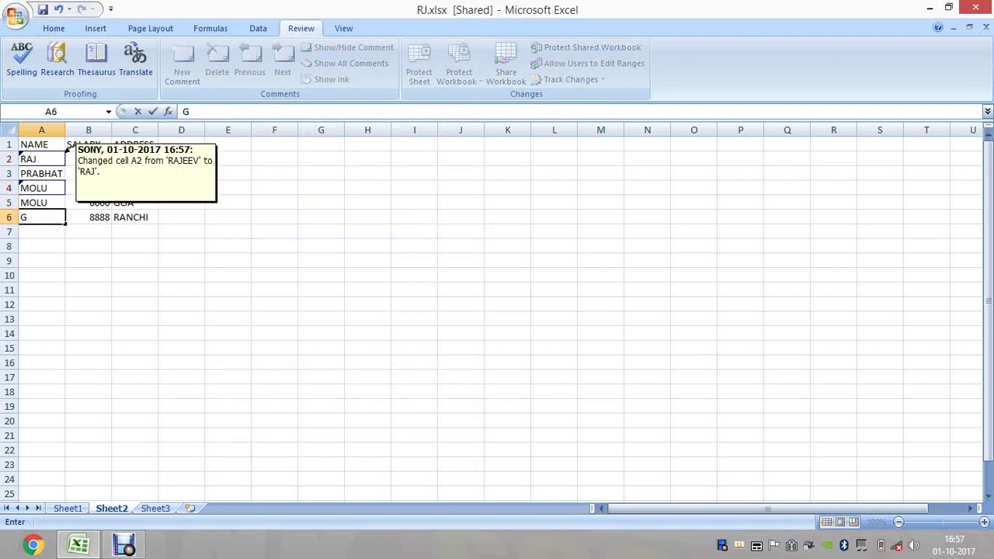
{"action": "type", "text": "OLU"}
{"action": "key", "text": "Tab"}
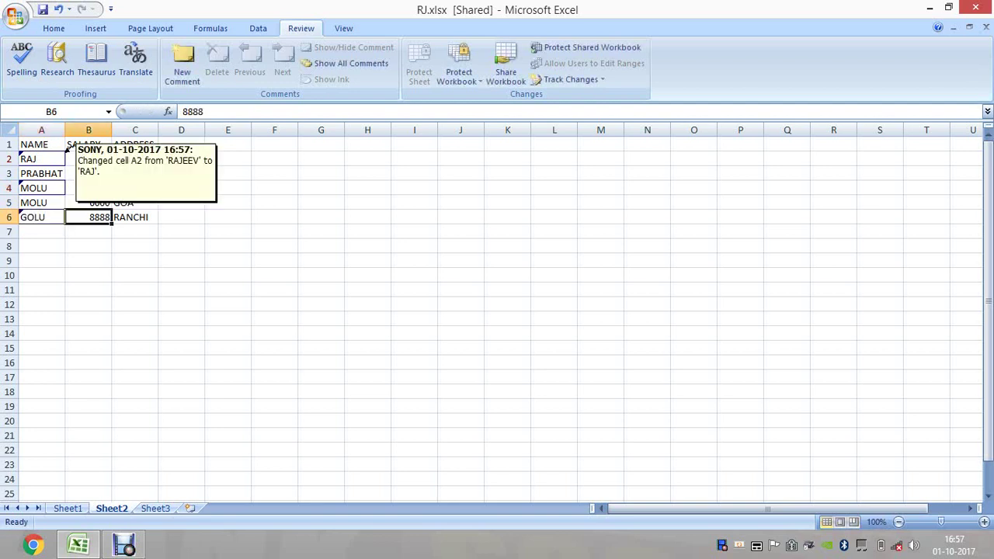
Step: Change the salary in B6 to 5000
{"action": "key", "text": "Up"}
{"action": "key", "text": "Up"}
{"action": "key", "text": "Down"}
{"action": "key", "text": "Down"}
{"action": "type", "text": "5000"}
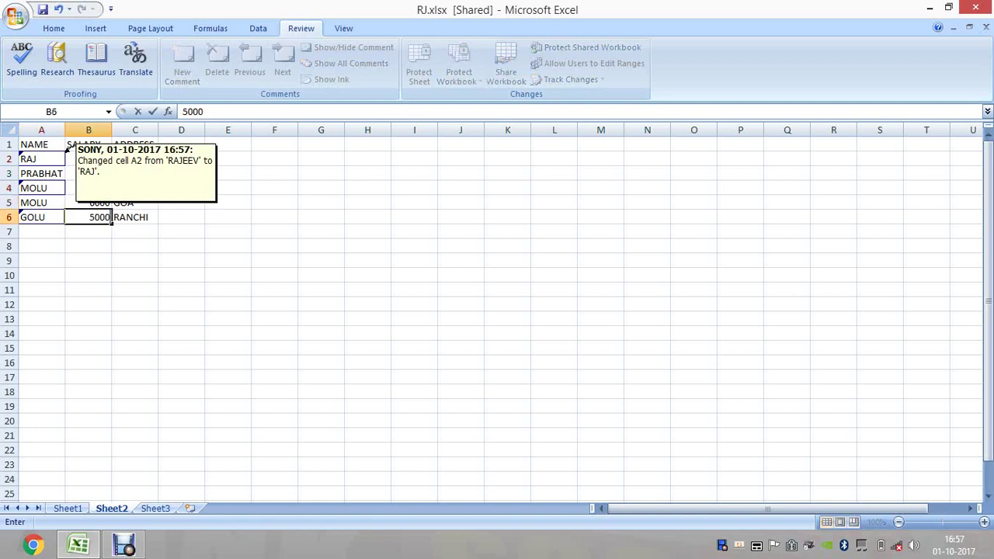
{"action": "key", "text": "Tab"}
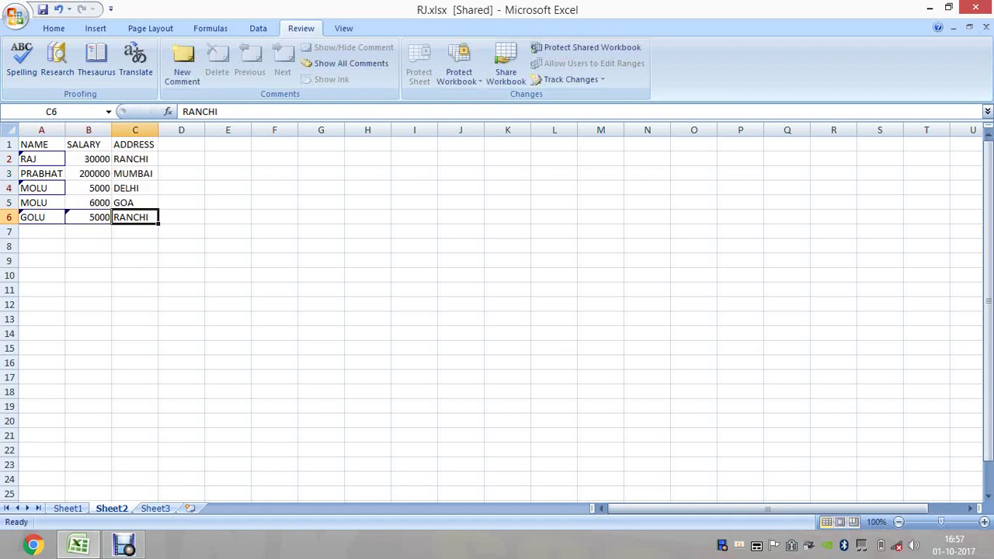
Step: Swap the addresses, setting C6 to GOA and C5 to RANCHI
{"action": "key", "text": "Up"}
{"action": "key", "text": "Up"}
{"action": "key", "text": "Up"}
{"action": "key", "text": "Down"}
{"action": "key", "text": "Down"}
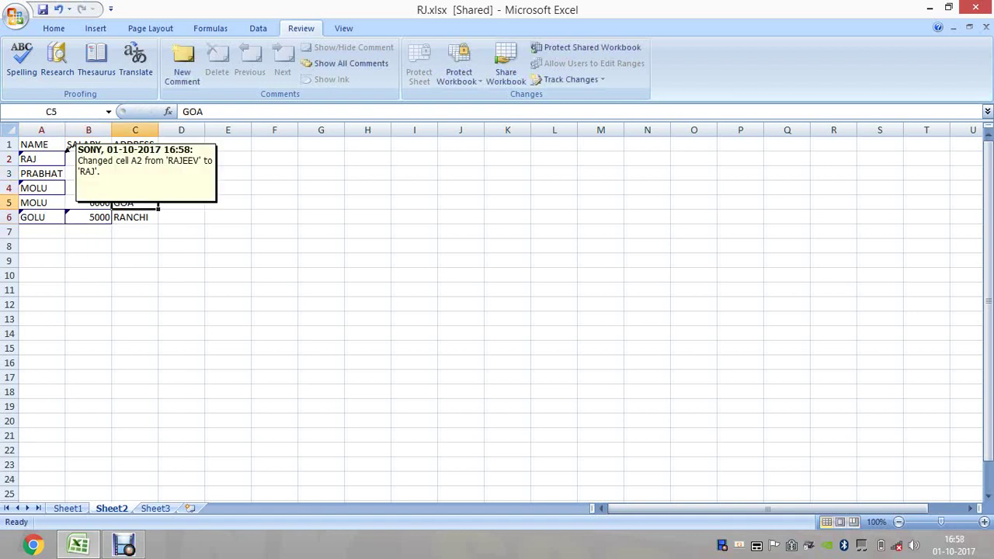
{"action": "key", "text": "Down"}
{"action": "type", "text": "G"}
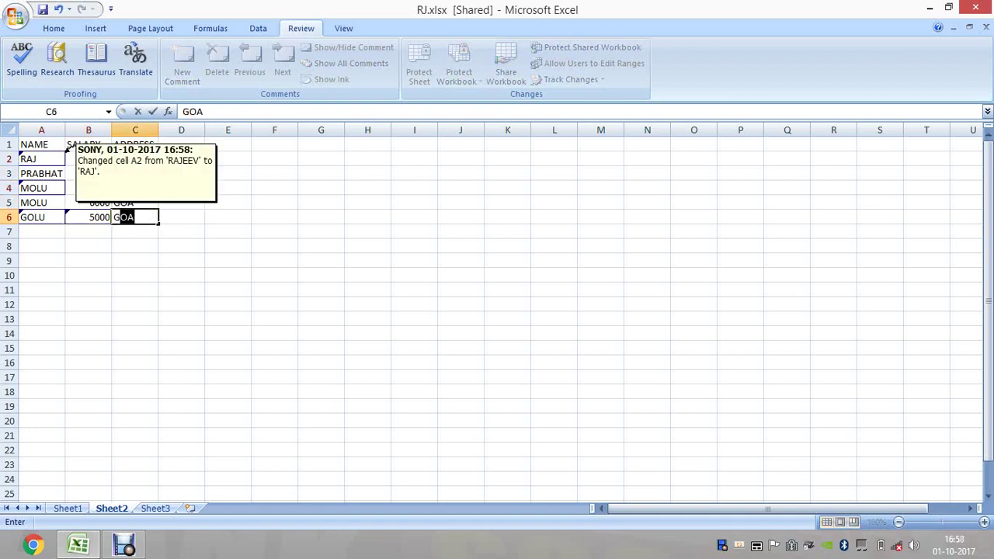
{"action": "type", "text": "OA"}
{"action": "key", "text": "Up"}
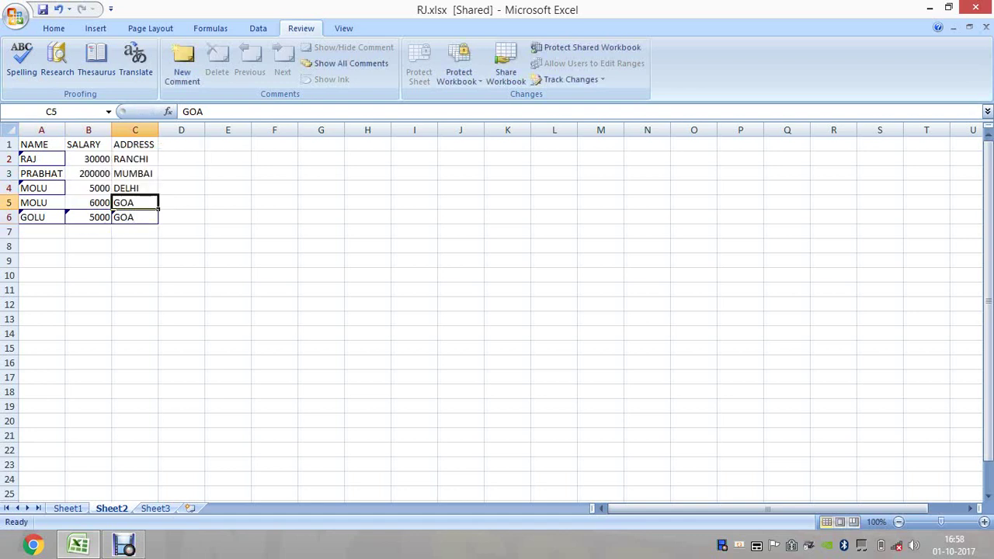
{"action": "type", "text": "RAN"}
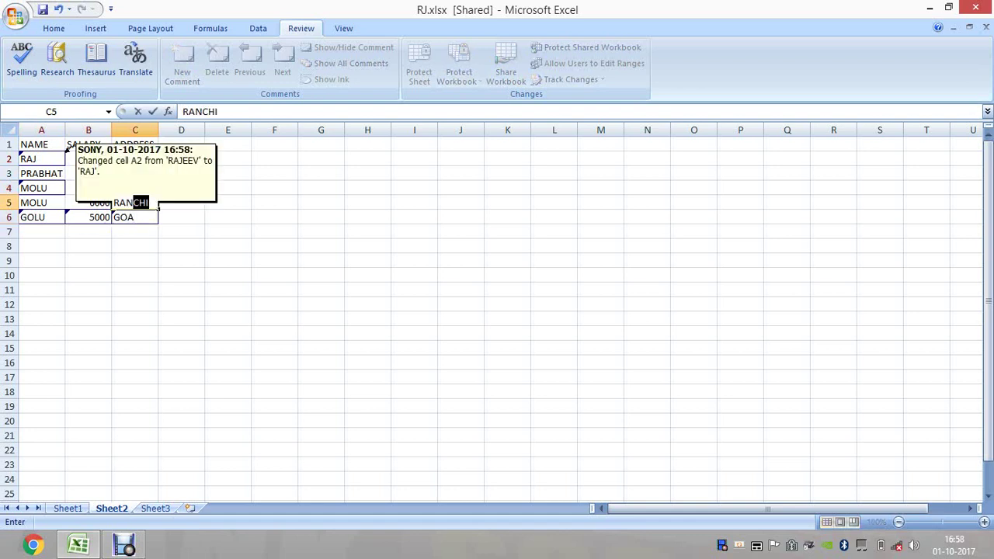
{"action": "type", "text": "CHI"}
{"action": "key", "text": "Right"}
{"action": "key", "text": "Right"}
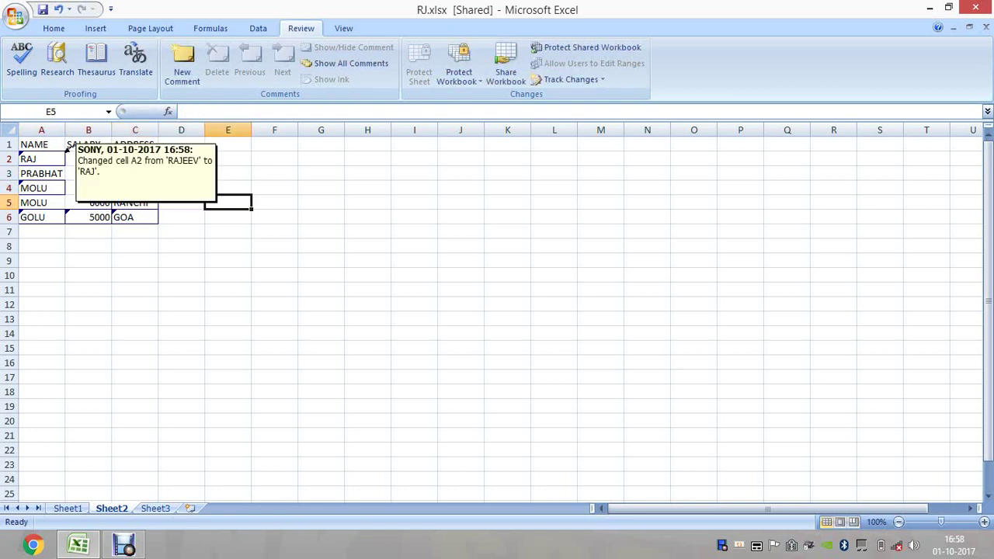
{"action": "key", "text": "Right"}
{"action": "key", "text": "Right"}
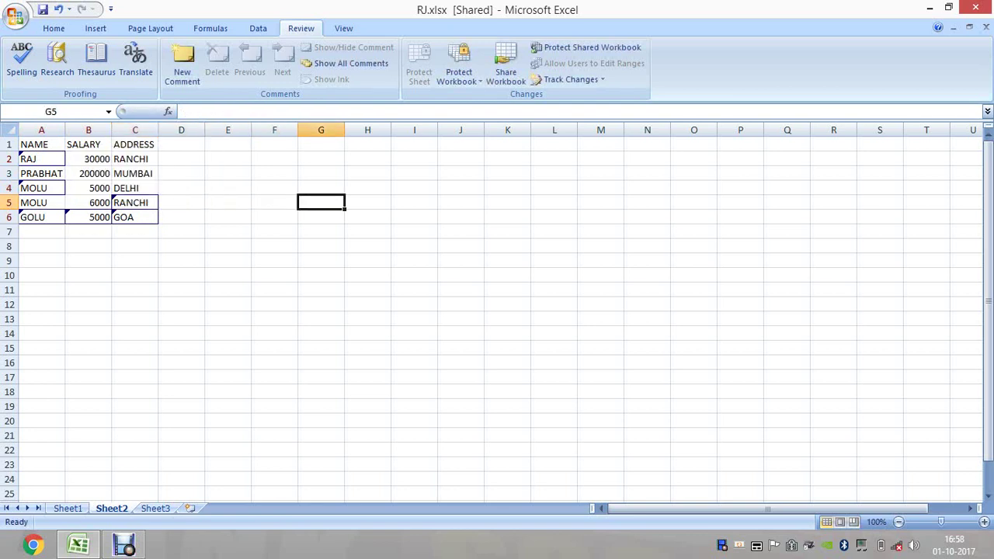
{"action": "left_click", "coordinate": [181, 363]}
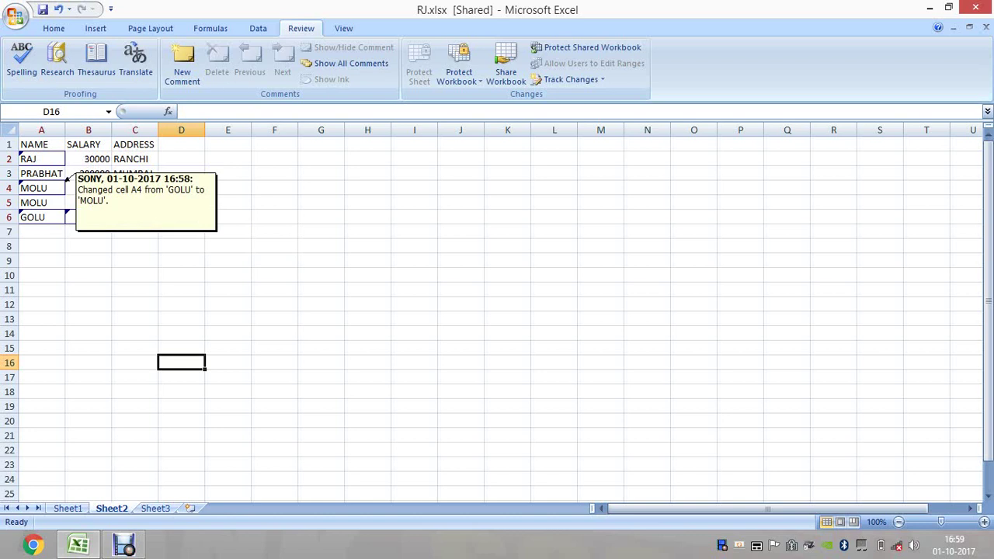
{"action": "left_click", "coordinate": [228, 216]}
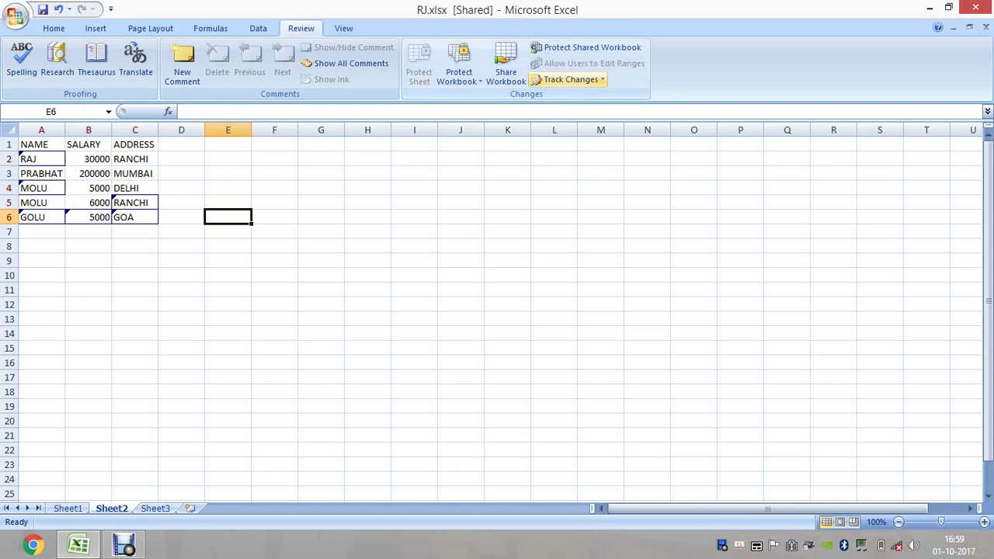
Step: Open Accept/Reject Changes, saving first, to review all not-yet-reviewed changes
{"action": "left_click", "coordinate": [569, 79]}
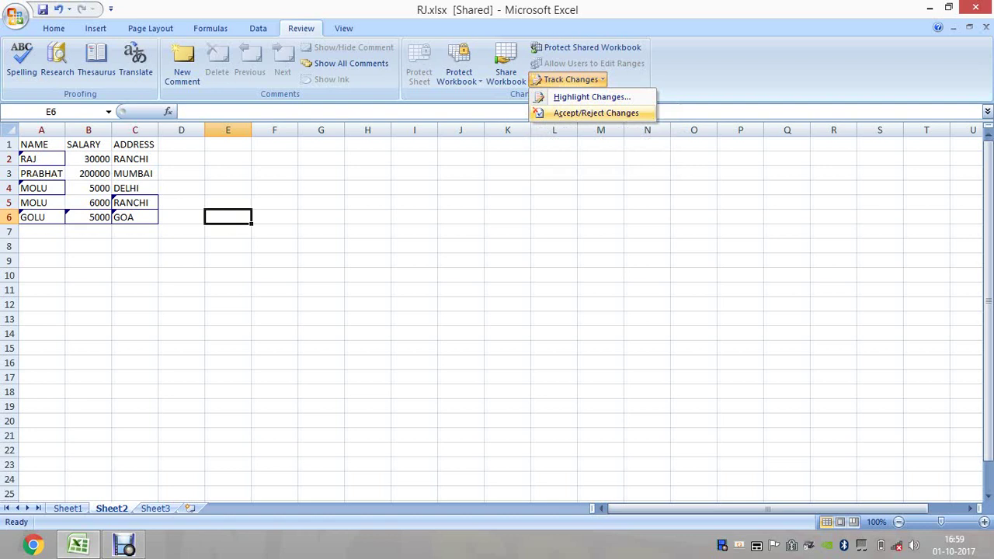
{"action": "left_click", "coordinate": [596, 113]}
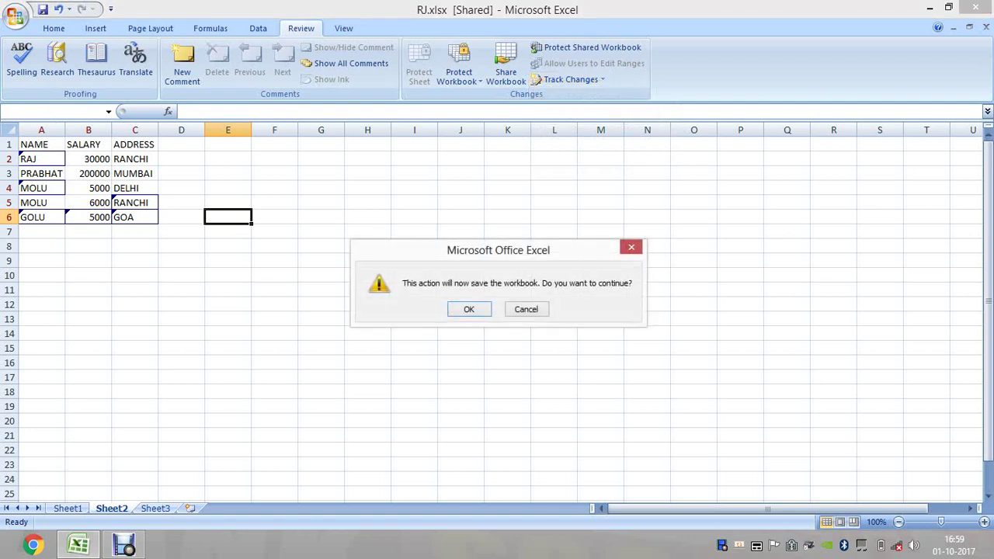
{"action": "key", "text": "Return"}
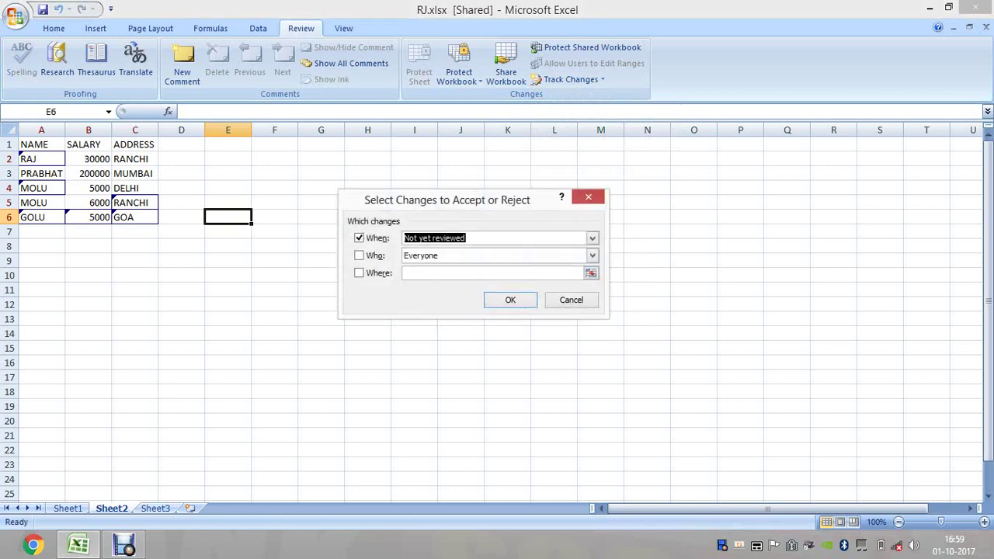
{"action": "left_click", "coordinate": [510, 300]}
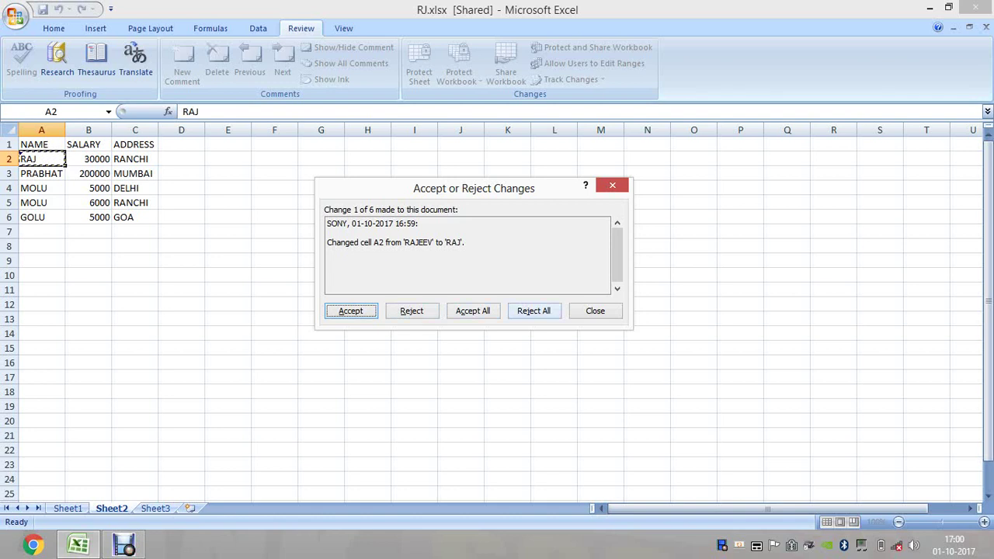
Step: Reject all 6 changes, restoring B6 to 8888, C5 to GOA and C6 to RANCHI
{"action": "left_click", "coordinate": [534, 311]}
{"action": "key", "text": "Return"}
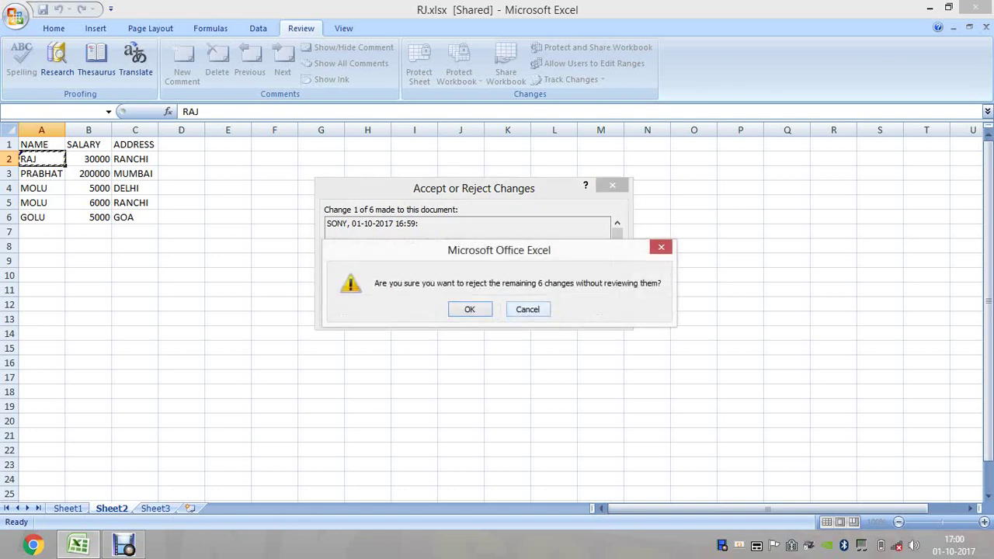
{"action": "key", "text": "Return"}
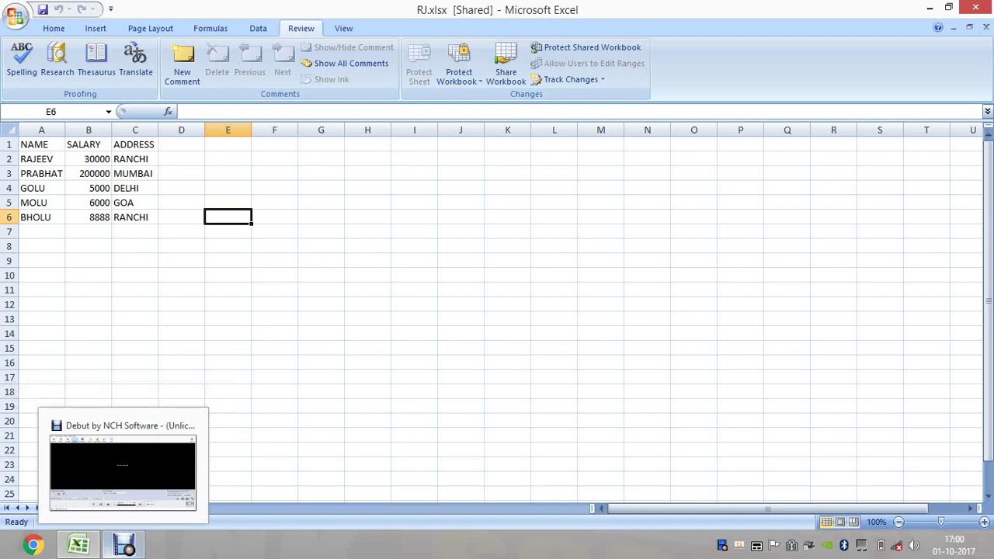
{"action": "left_click", "coordinate": [122, 471]}
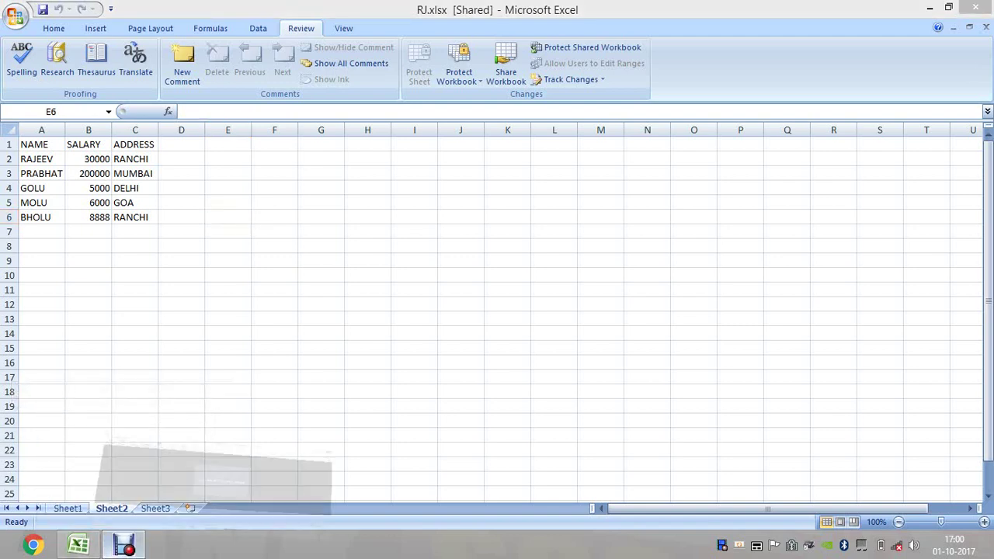